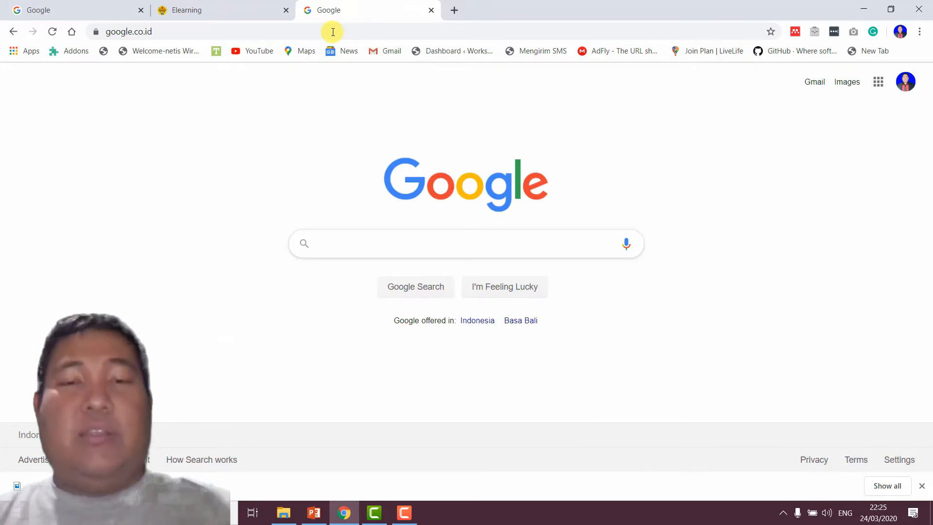
Search Google for "buku gif" and show the image results.
key(Caps_Lock)
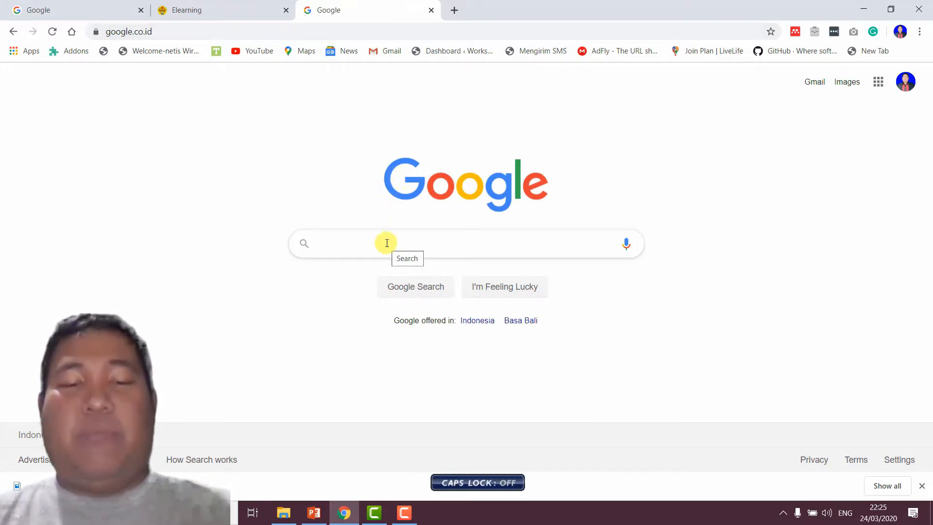
text(buku)
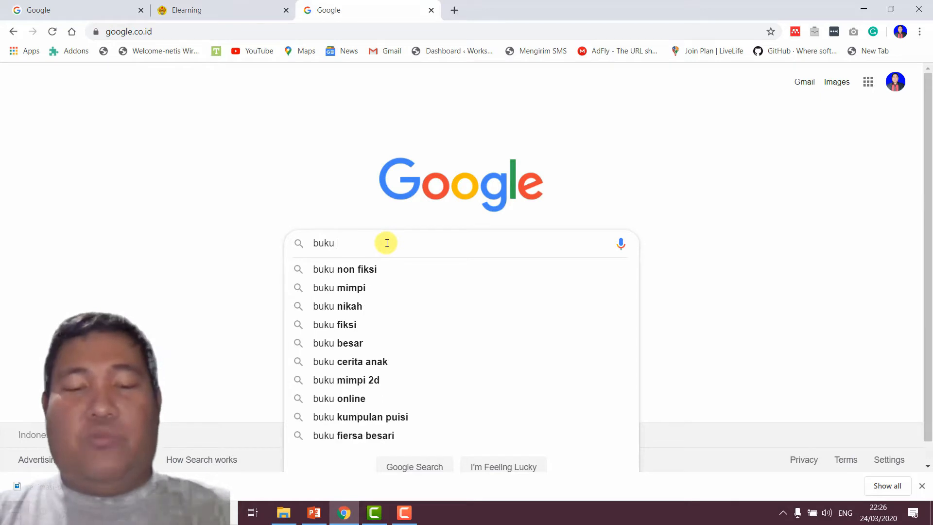
text( gif)
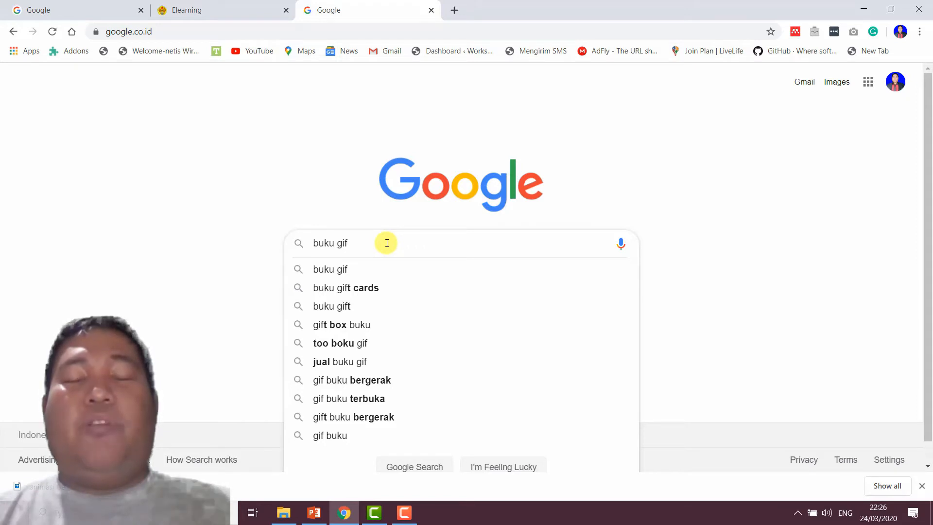
key(Return)
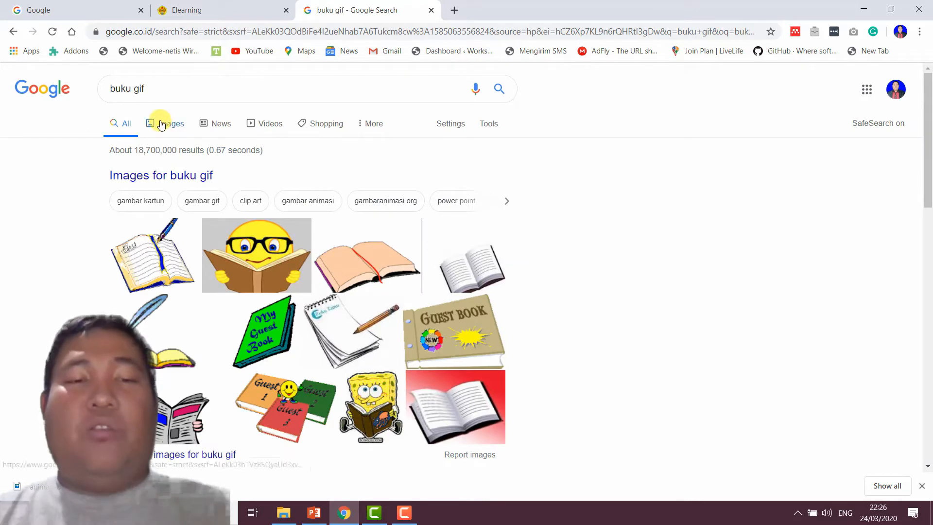
click(162, 125)
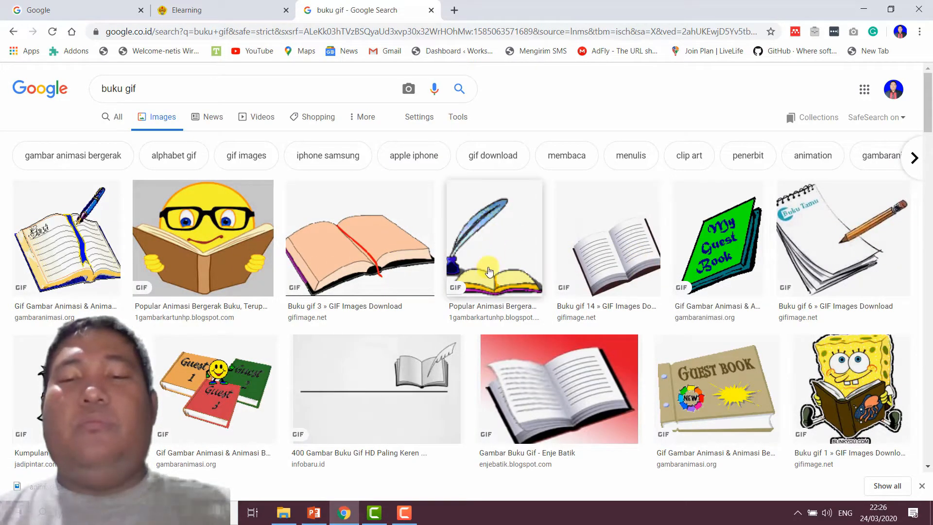
Preview several book images and save the page-turning open-book GIF as buku-gif-3 in the Bahan MOODLE folder.
scroll(506, 233, down, 1)
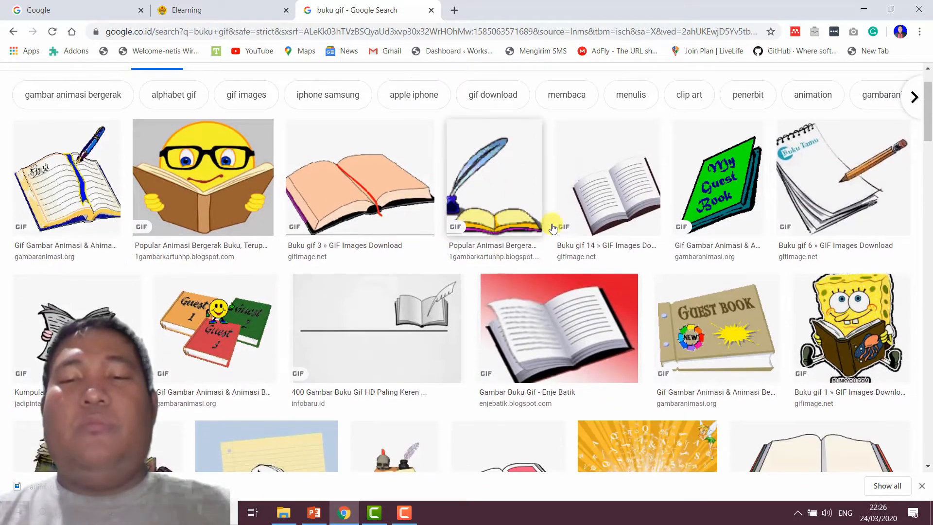
click(78, 197)
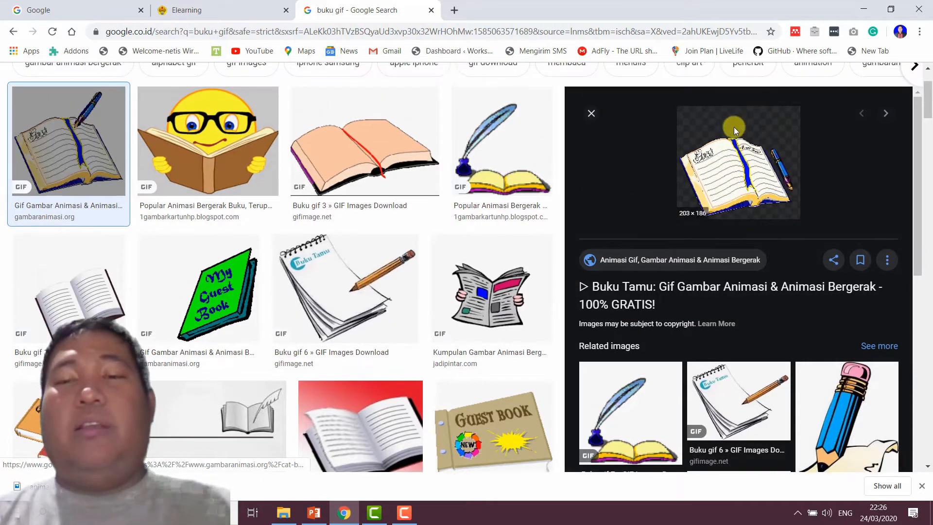
scroll(734, 127, up, 3)
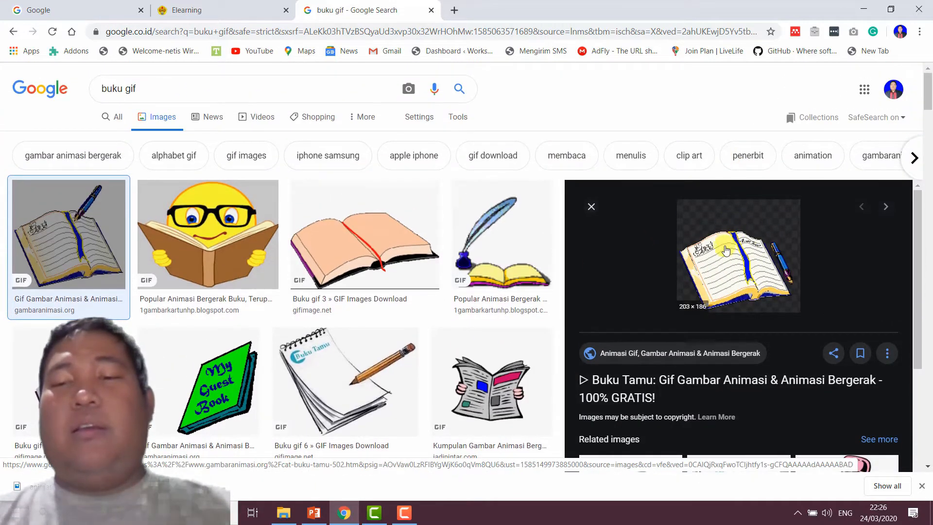
click(225, 243)
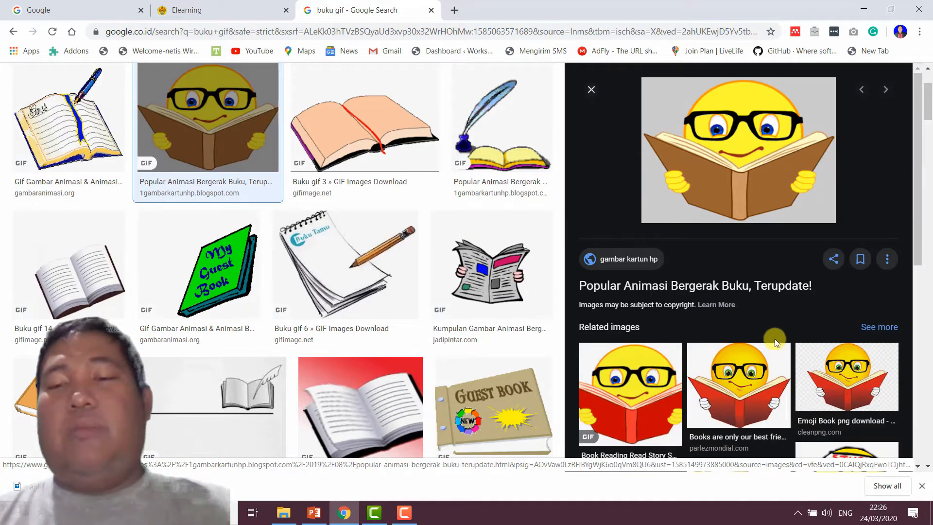
click(845, 375)
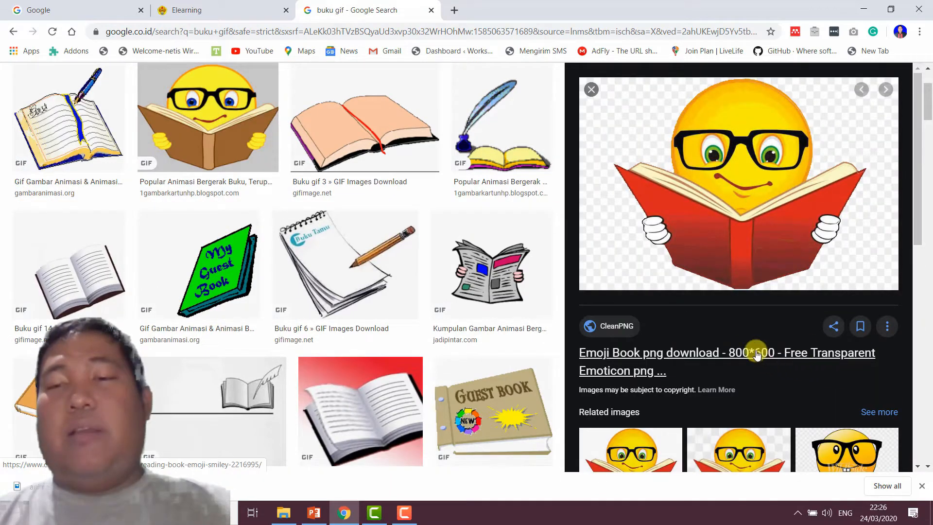
click(228, 129)
click(424, 121)
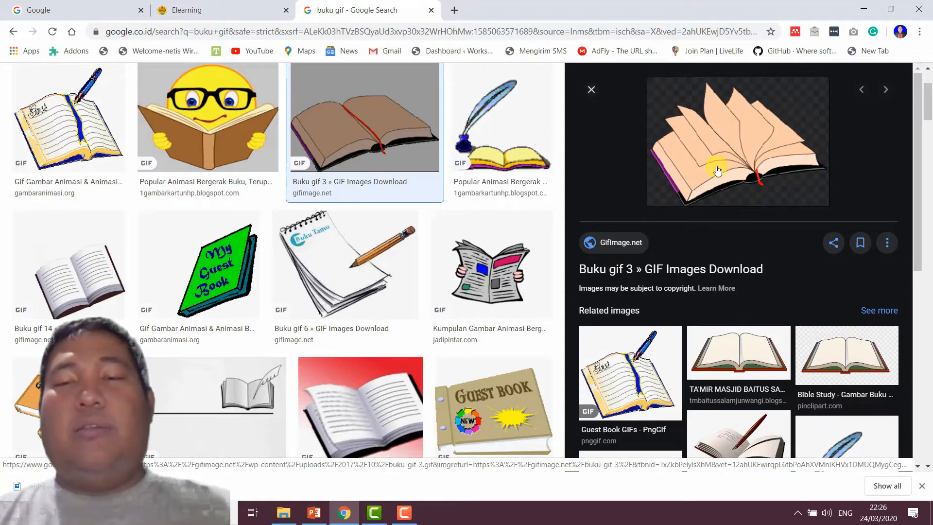
right_click(718, 142)
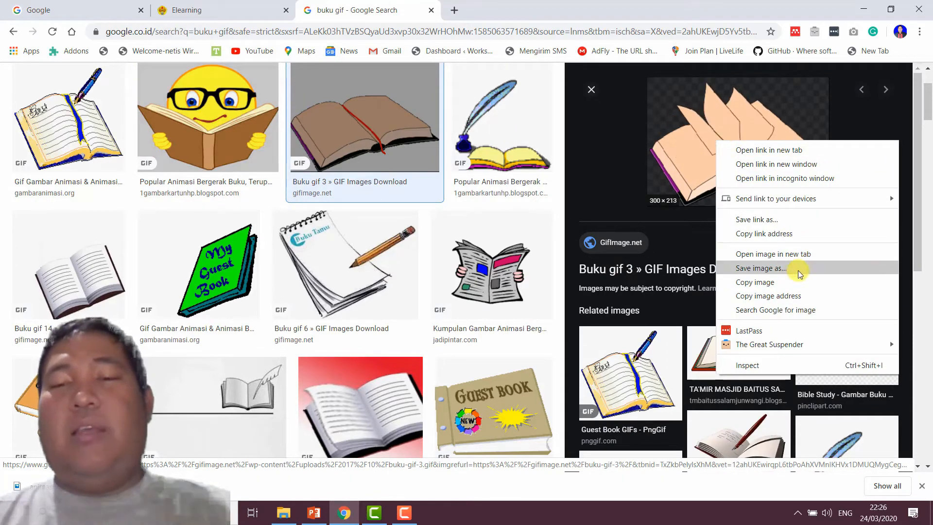
click(762, 268)
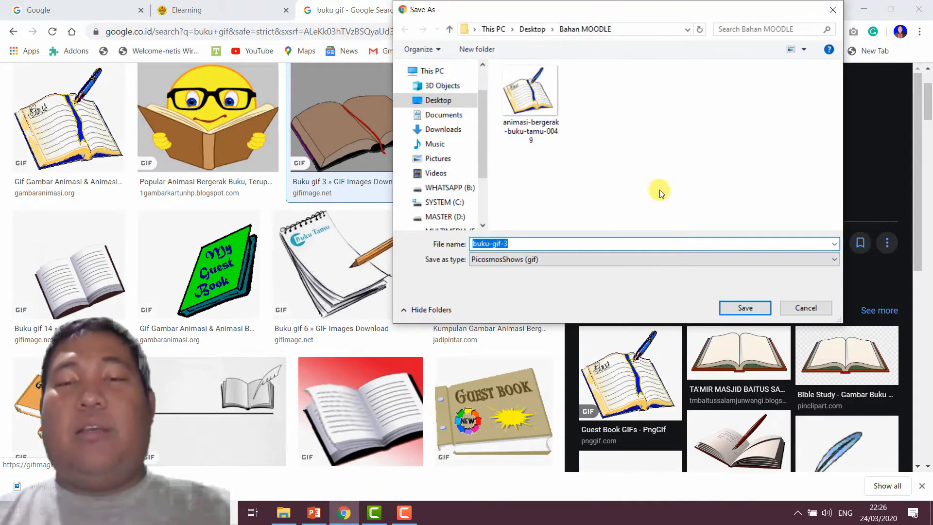
click(745, 309)
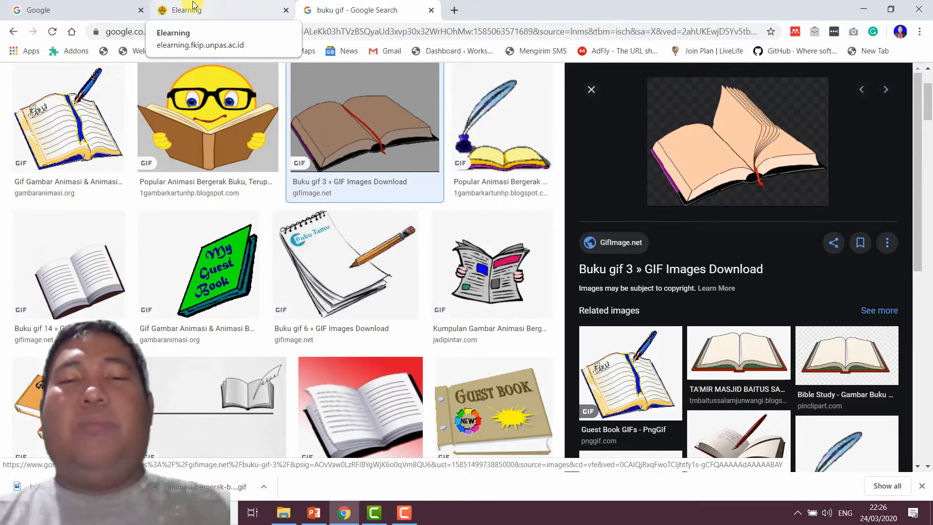
Switch to the FKIP UNPAS eLearning site and log in with the prefilled username and password.
click(194, 7)
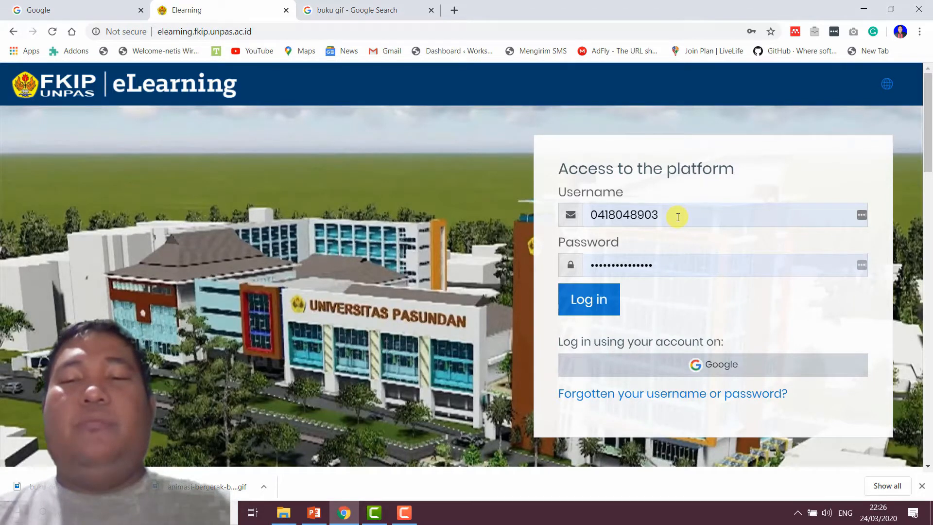
drag(679, 217, 579, 223)
click(617, 246)
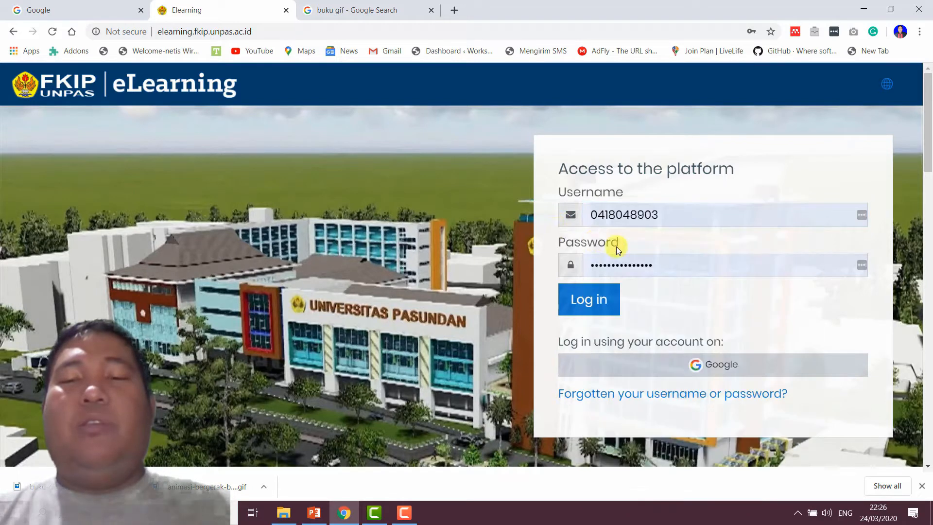
click(605, 311)
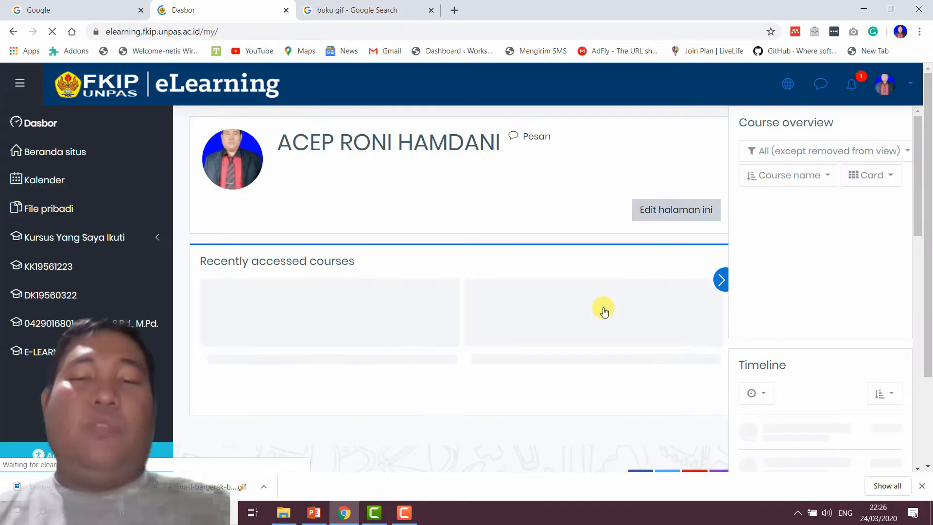
Open the PEDAGOGIK course from the dashboard and turn on its editing mode.
scroll(754, 287, down, 1)
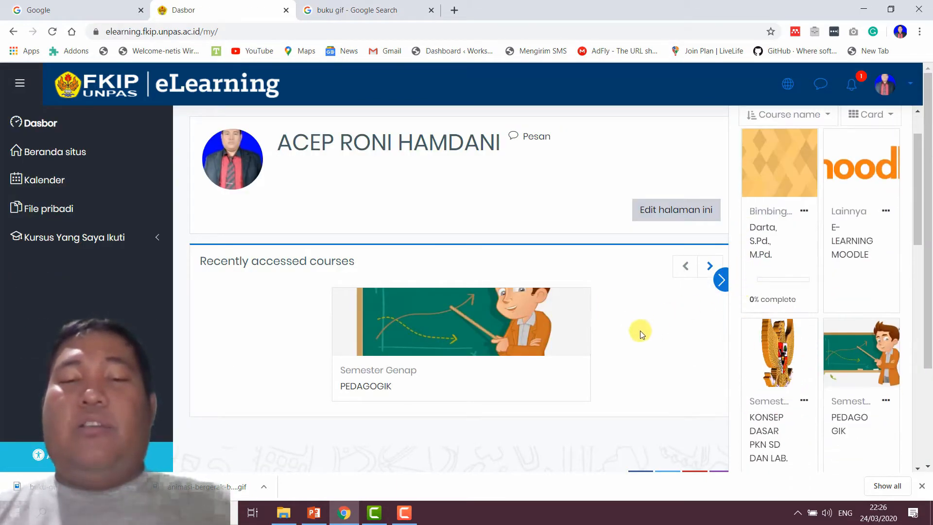
click(382, 387)
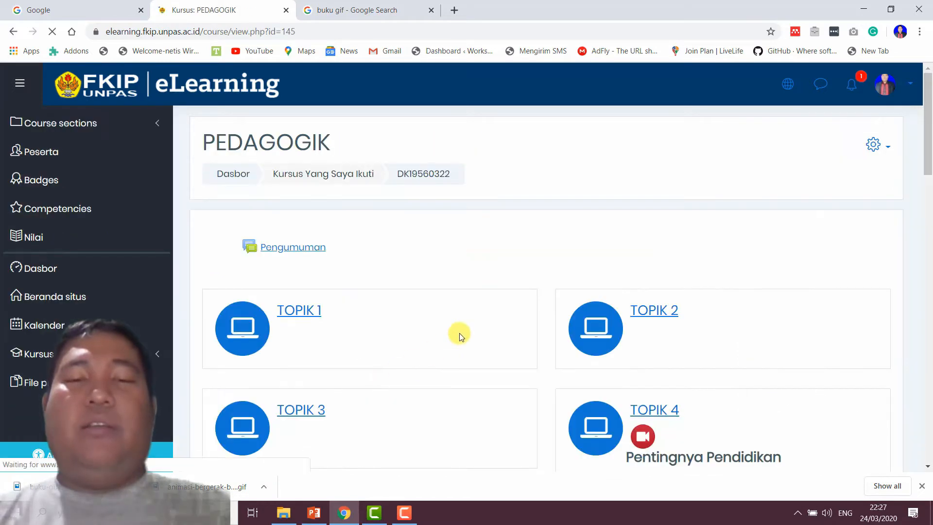
scroll(458, 334, down, 2)
scroll(386, 188, up, 2)
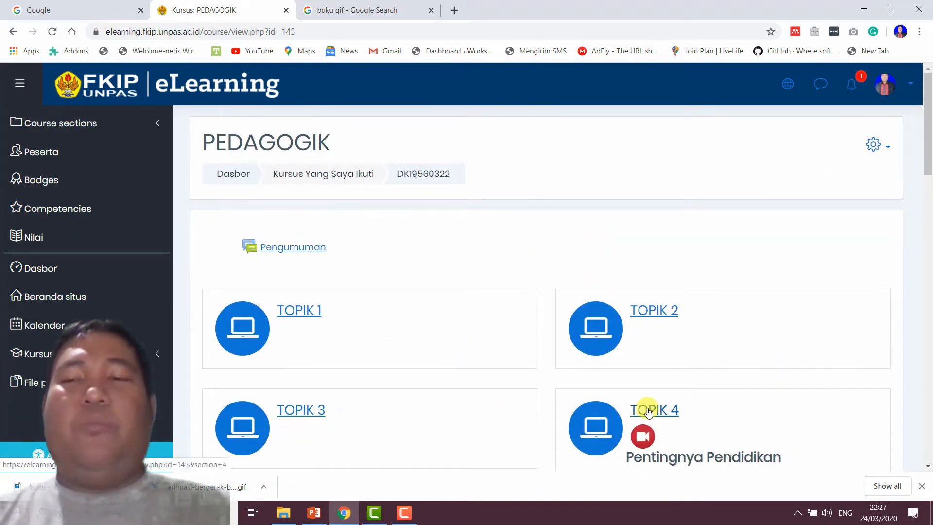
click(879, 148)
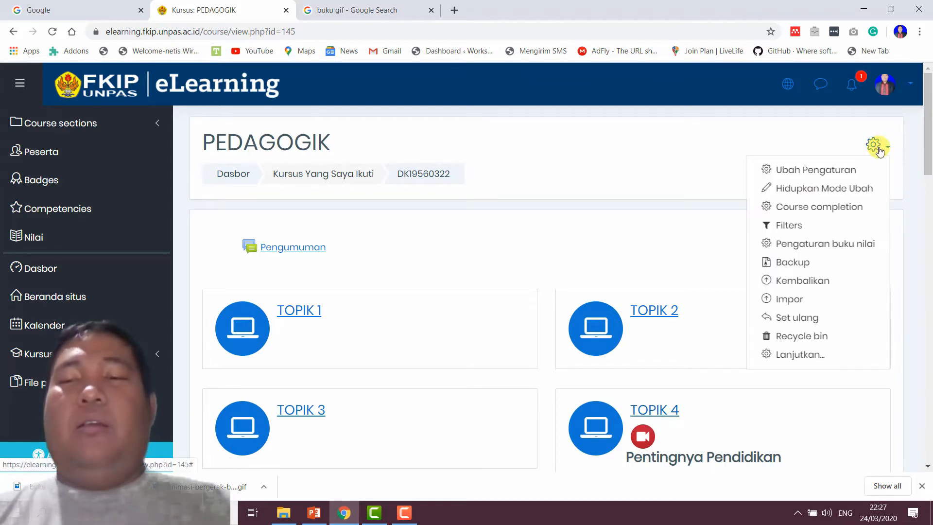
click(832, 191)
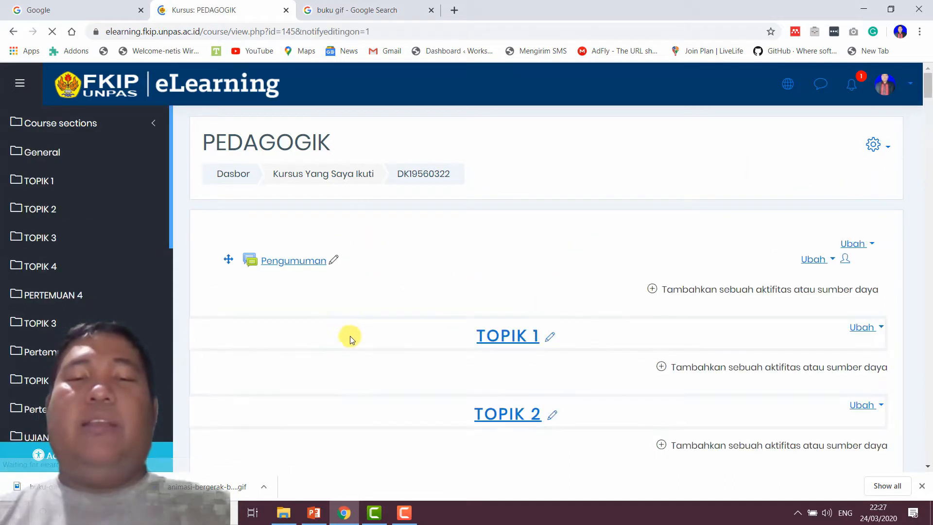
Edit the TOPIK 1 section of the course and change its section name to PERTEMUAN 8.
click(863, 331)
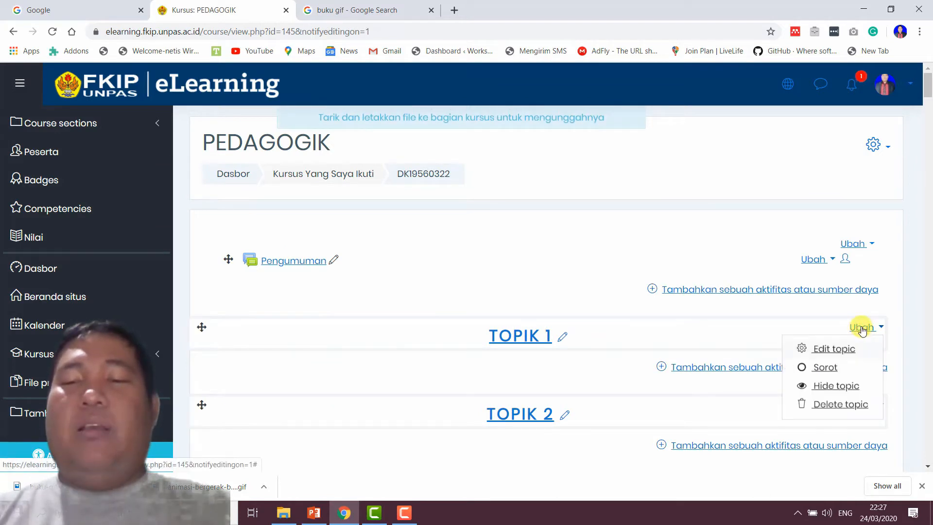
click(845, 352)
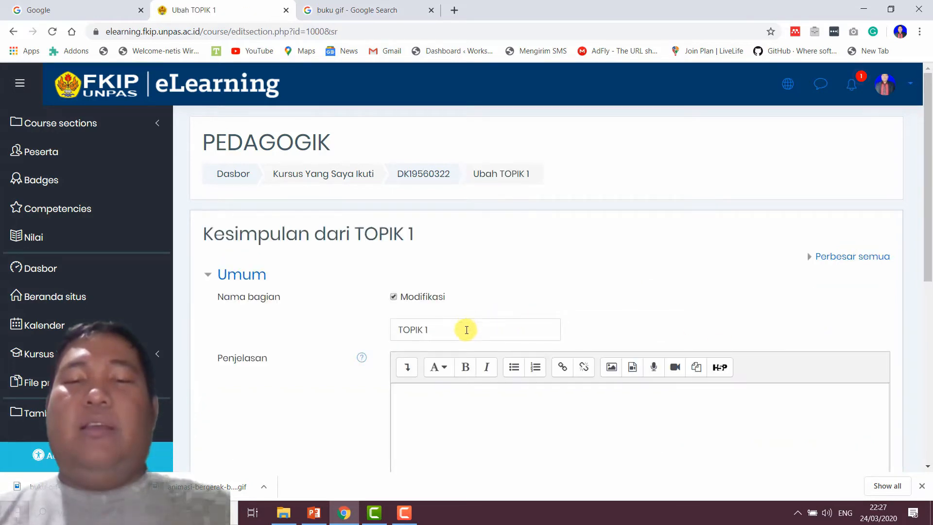
drag(467, 327, 375, 339)
key(Caps_Lock)
text(P)
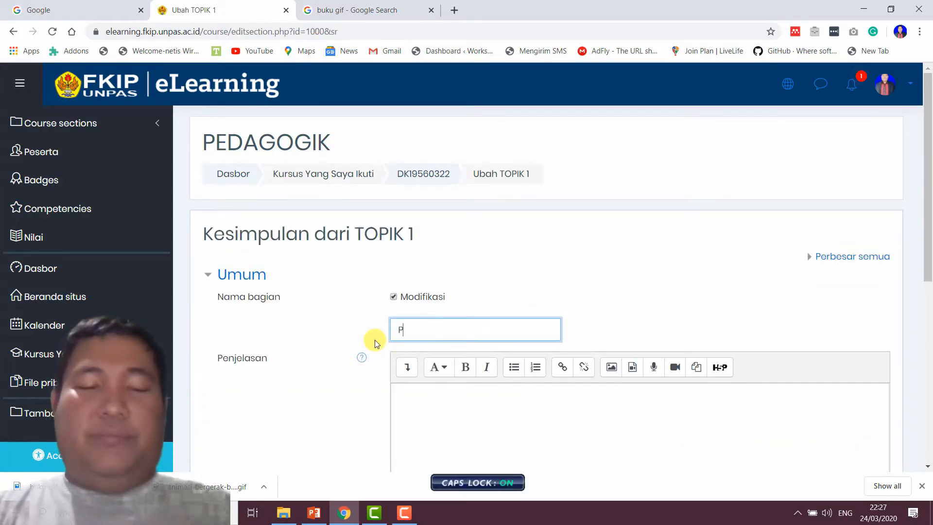
text(ERTEMUAN 8)
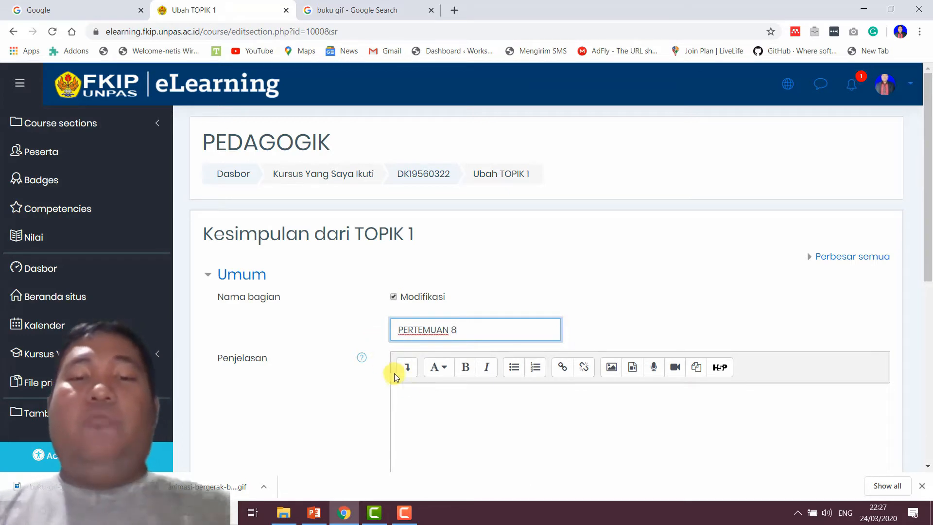
Open the presentation "BAB VII A Pendidikan dalam lingkungan keluarga" in PowerPoint and copy the title text on slide 2.
click(420, 391)
mouse_move(318, 522)
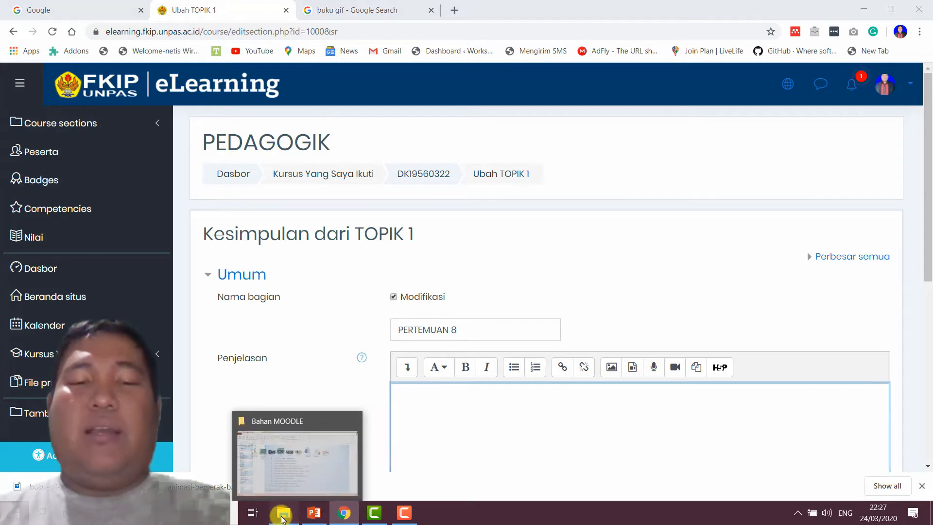
click(284, 515)
double_click(227, 192)
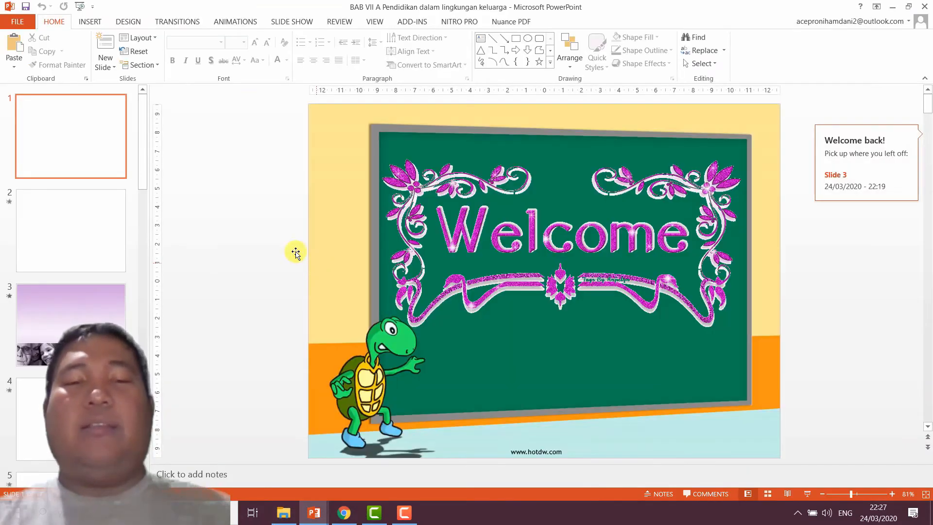
click(99, 238)
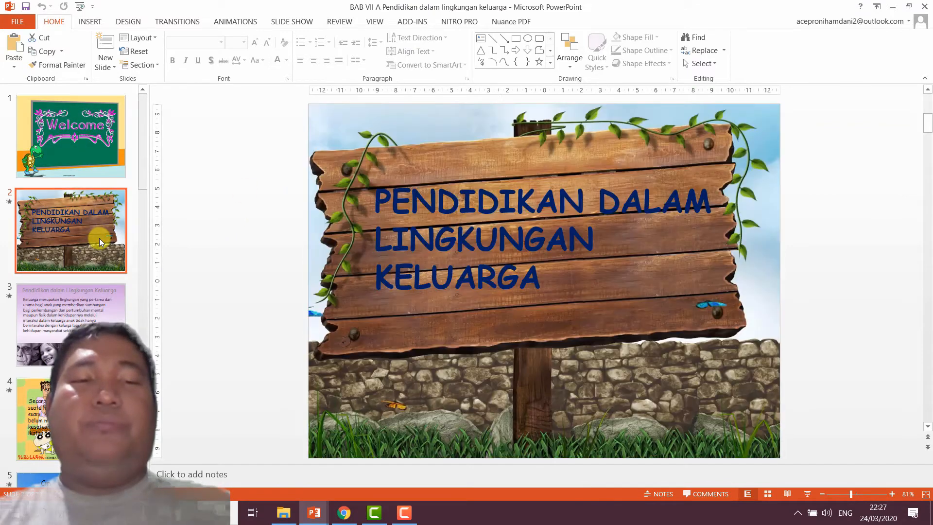
click(398, 202)
drag(379, 201, 559, 278)
key(ctrl+c)
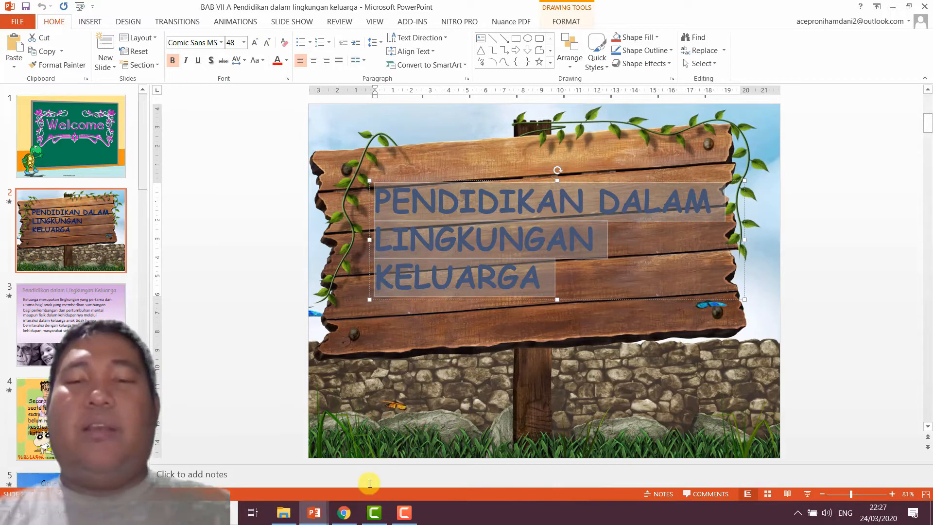
Return to the section form in Chrome, paste "PENDIDIKAN DALAM LINGKUNGAN KELUARGA" into the description and make it bold.
click(344, 513)
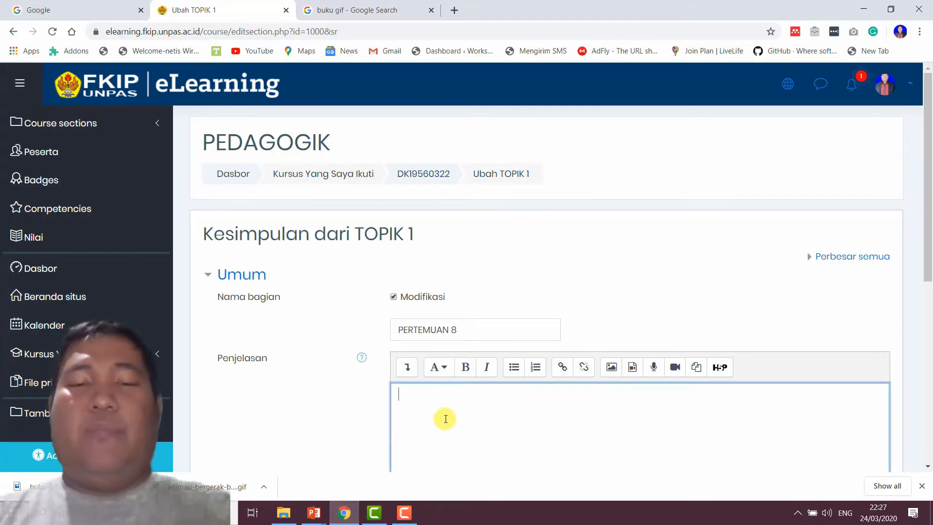
scroll(446, 415, down, 3)
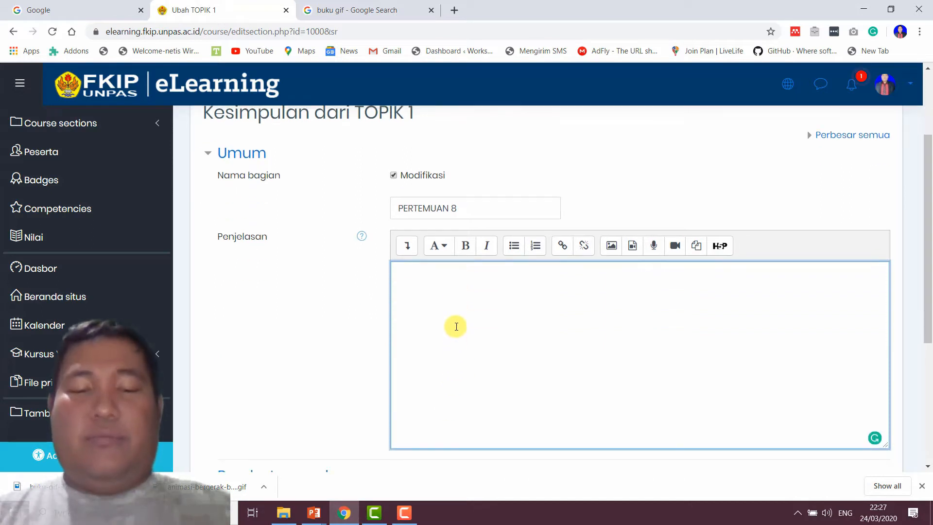
key(ctrl+v)
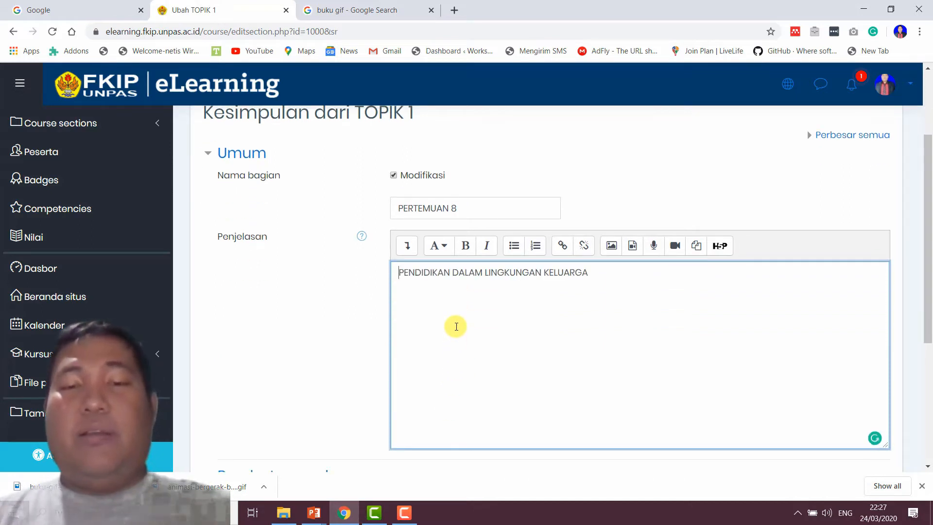
drag(602, 272, 372, 276)
click(467, 247)
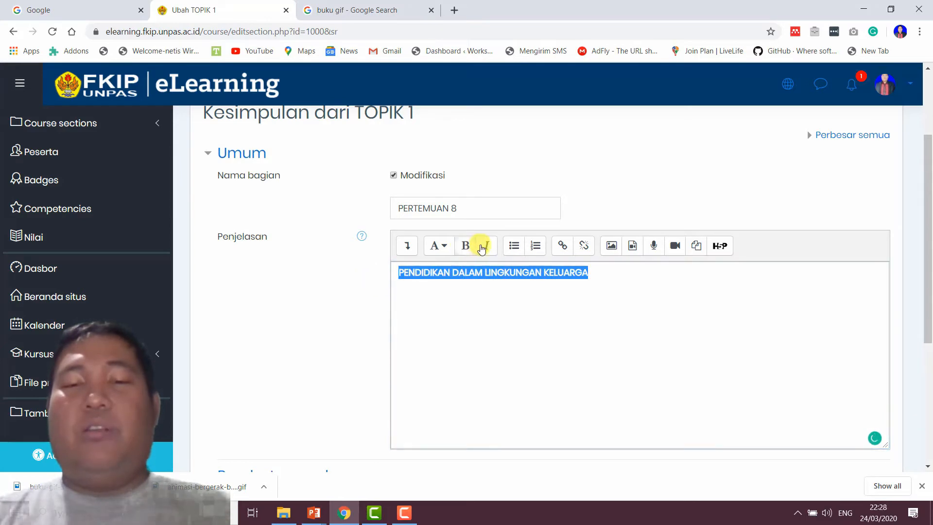
click(603, 277)
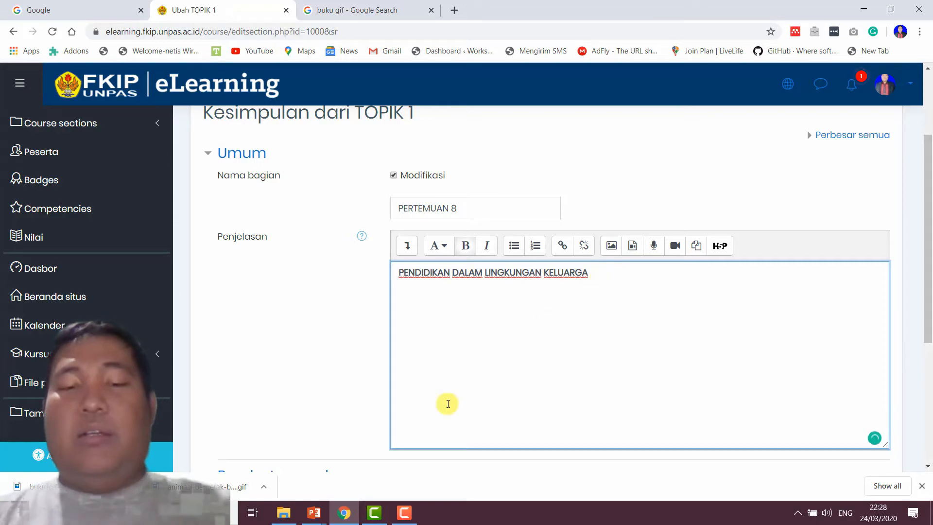
Switch to the "BAB VII A Pendidikan dalam lingkungan keluarga" presentation in PowerPoint and copy the body paragraph on slide 3.
click(328, 519)
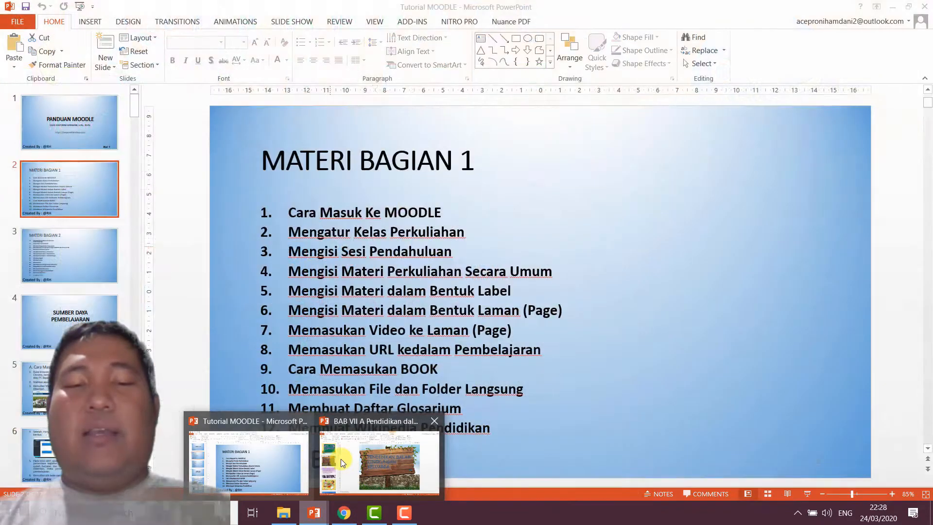
click(345, 457)
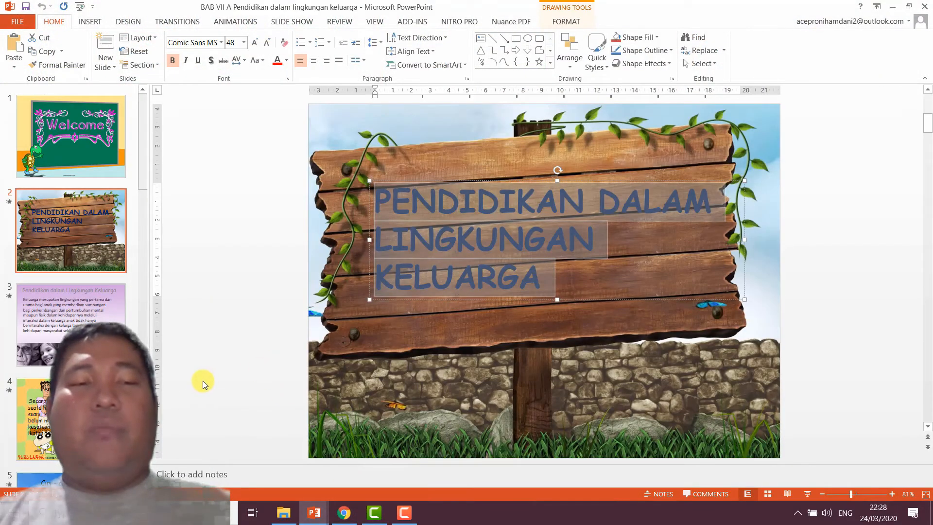
click(63, 311)
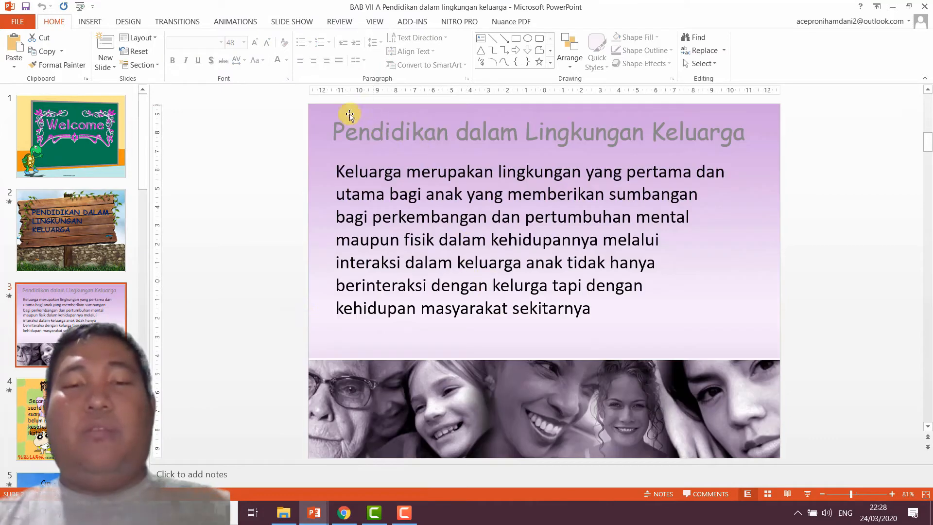
drag(335, 171, 358, 172)
drag(485, 189, 618, 307)
right_click(452, 247)
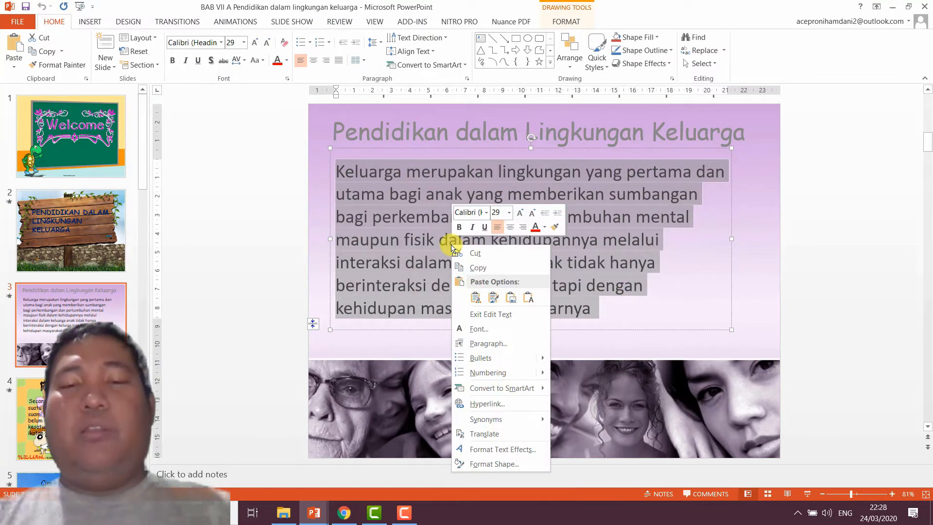
click(483, 269)
Return to the section form in Chrome and paste the copied paragraph below the title in the description.
click(345, 512)
click(453, 344)
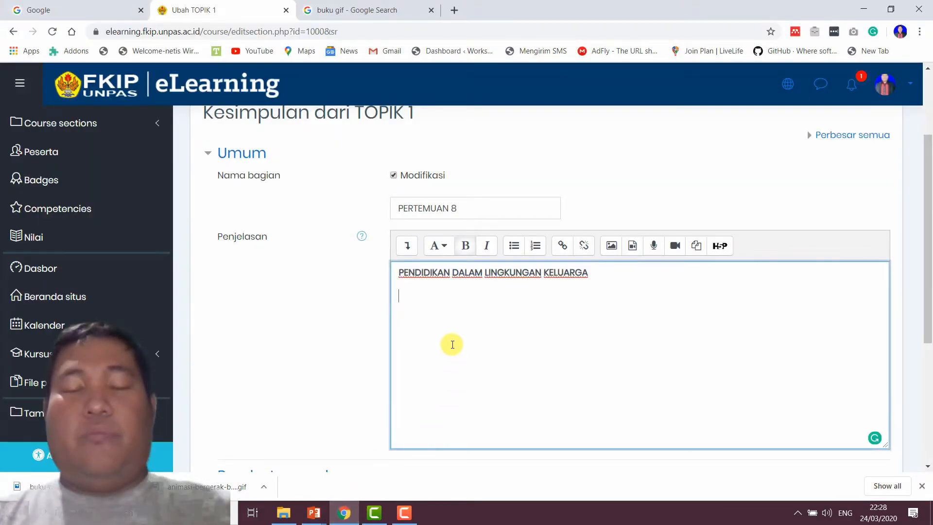
key(ctrl+v)
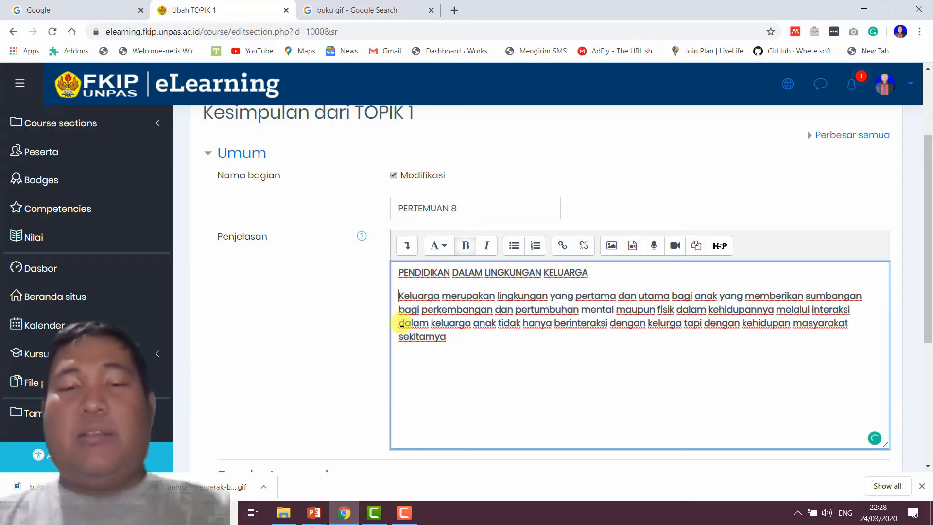
Insert an empty line between the bold title and the paragraph in the description.
click(400, 313)
scroll(479, 333, down, 3)
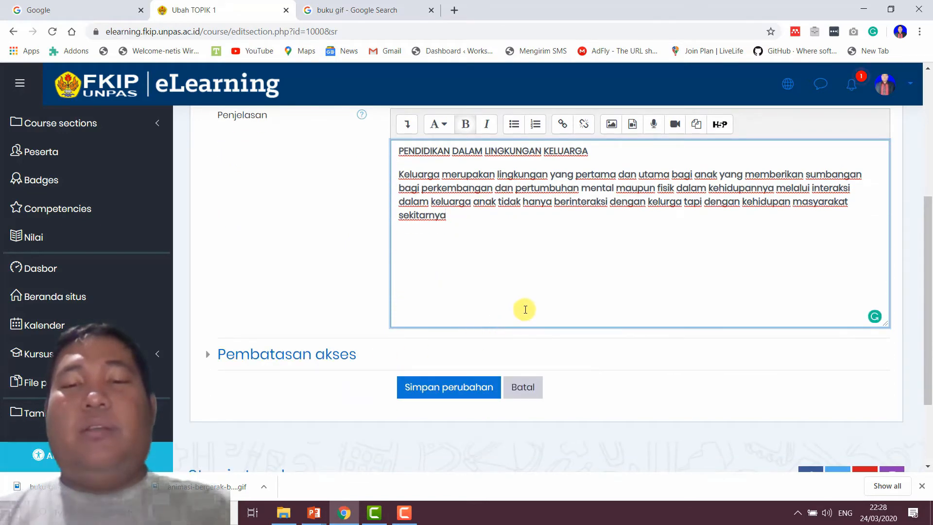
scroll(484, 391, up, 3)
scroll(490, 386, down, 3)
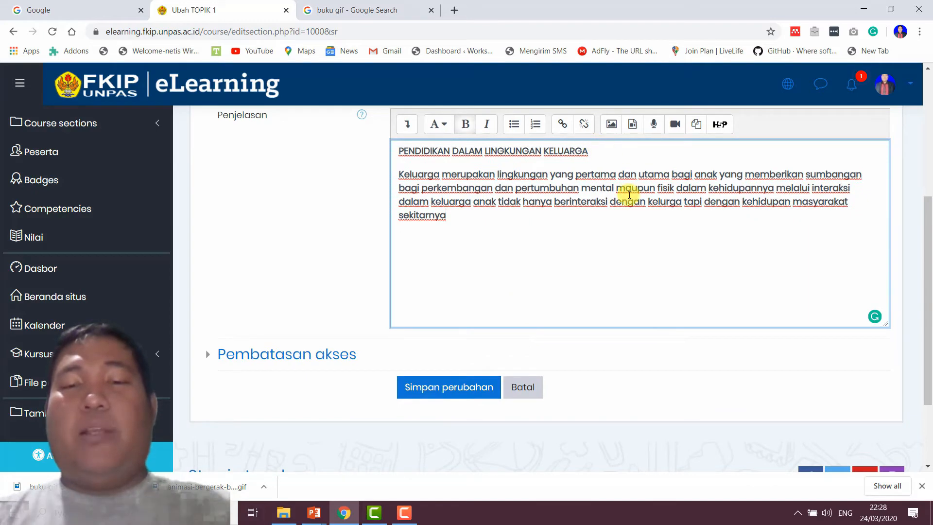
key(Return)
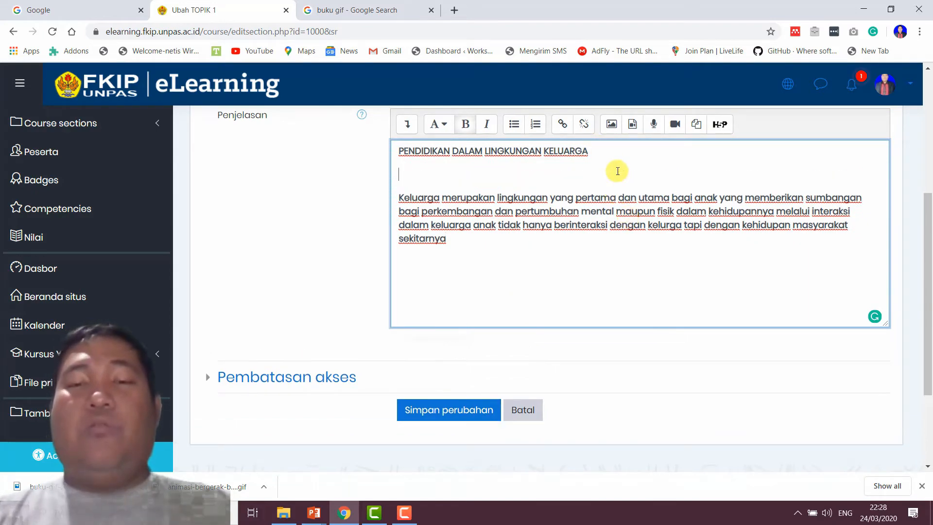
click(618, 125)
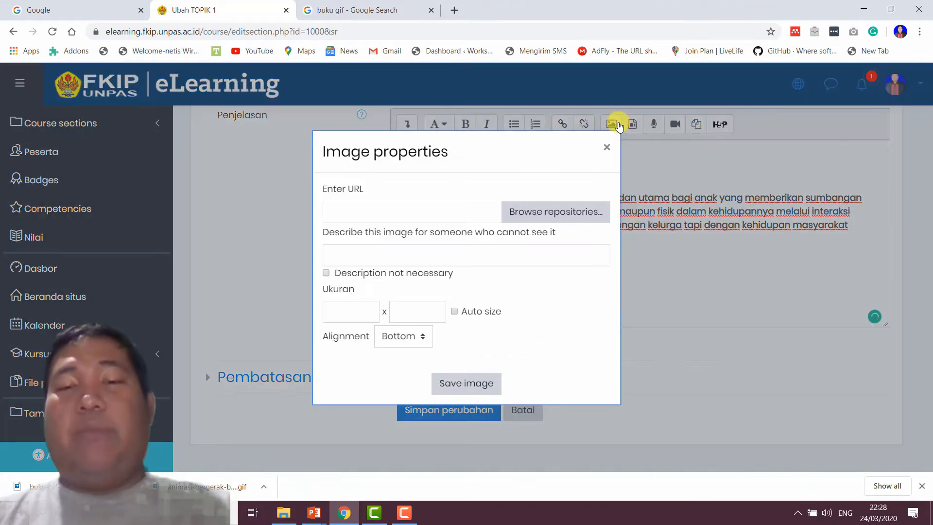
click(608, 146)
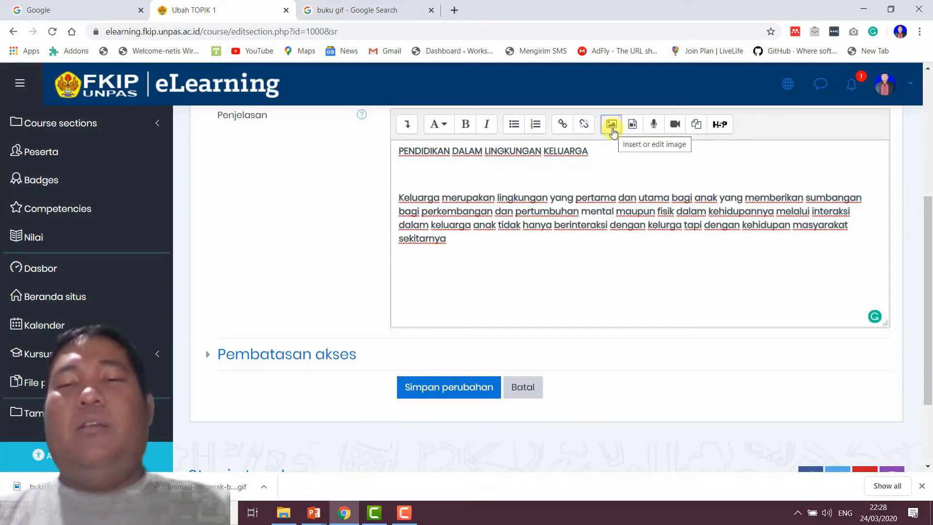
Start inserting an image on the empty line and upload buku-gif-3 from the Bahan MOODLE folder on the Desktop.
click(612, 127)
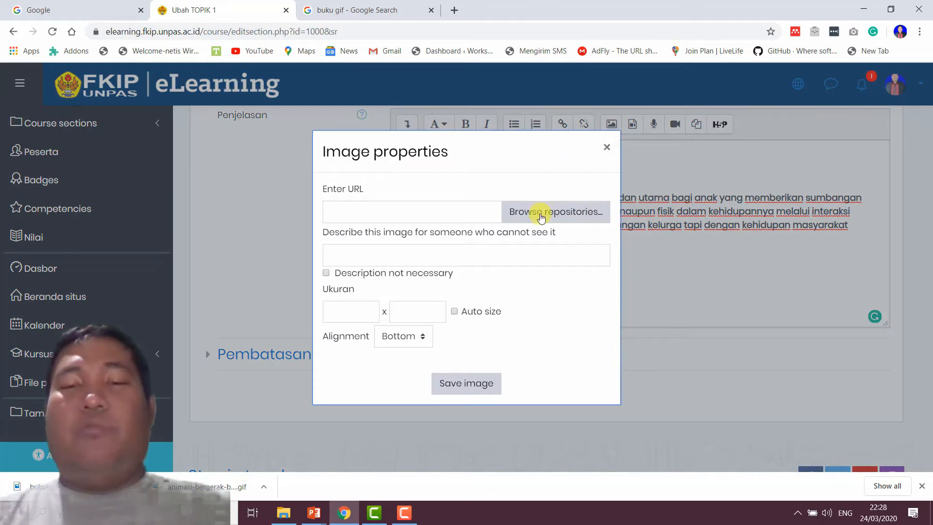
click(541, 218)
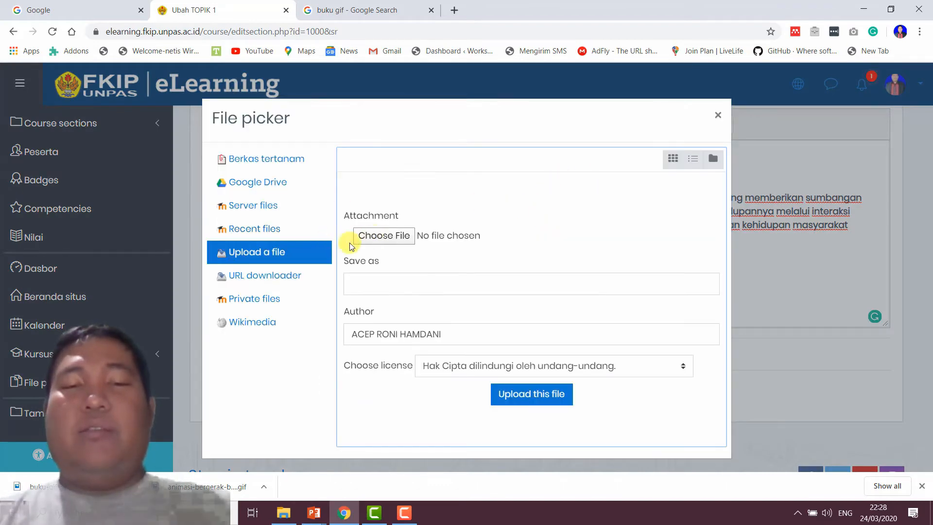
click(367, 238)
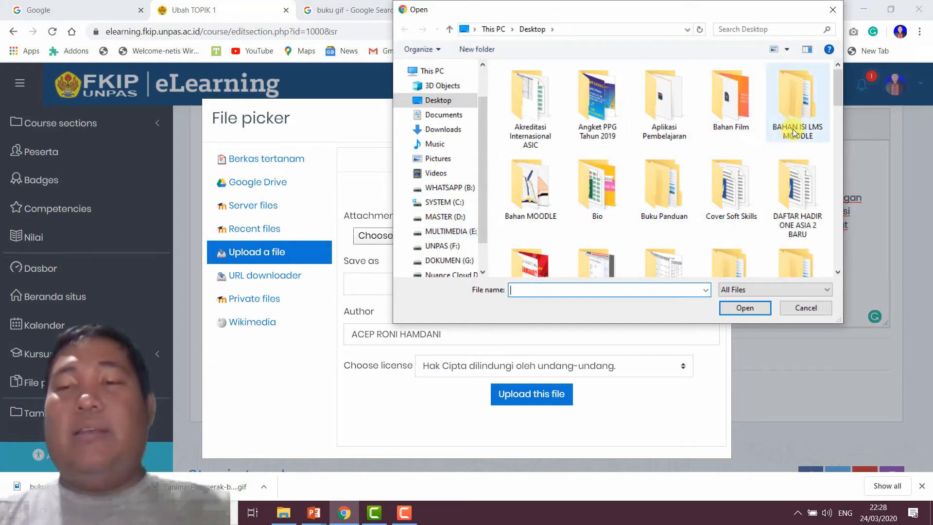
double_click(539, 191)
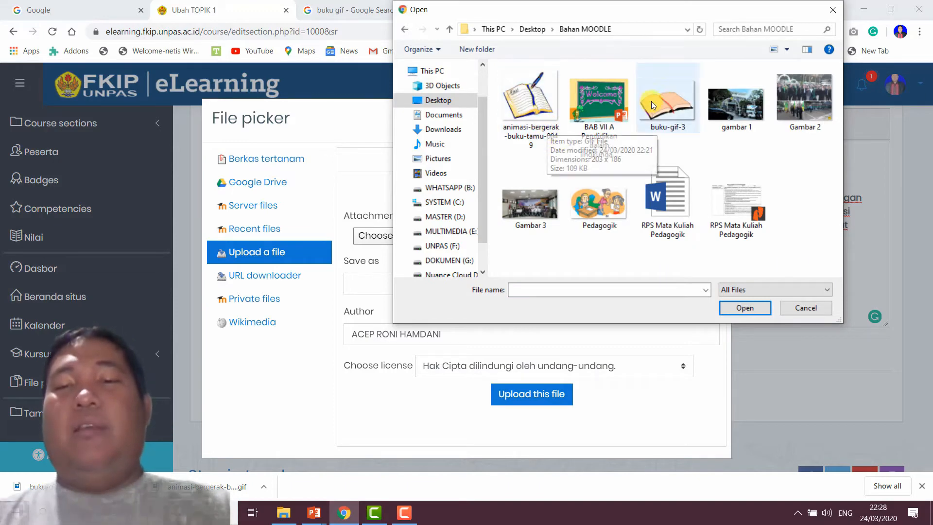
double_click(664, 107)
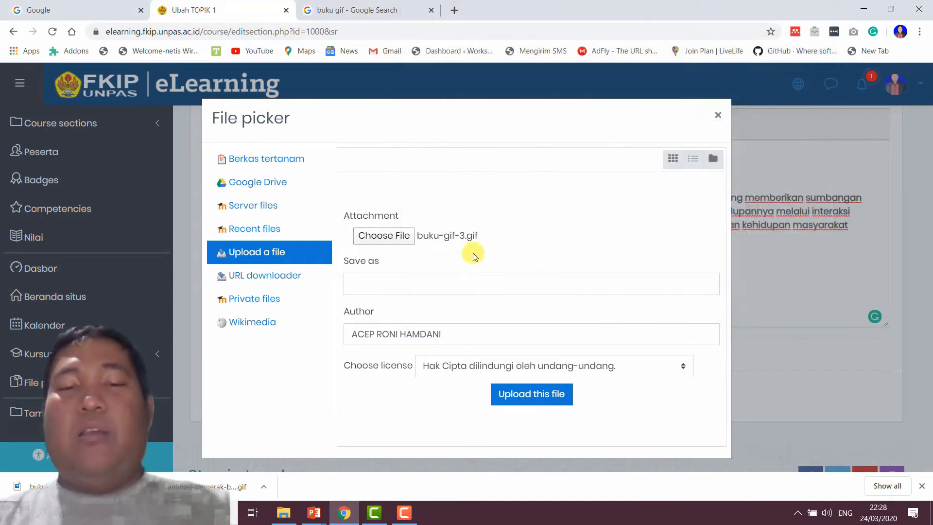
click(531, 394)
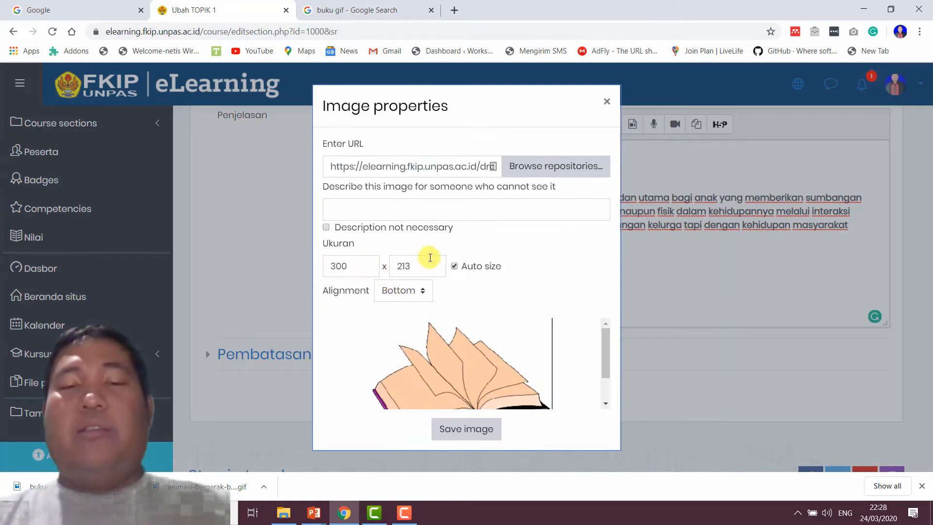
Set the image width to 200 with automatic sizing kept on, and set its alignment to Left.
double_click(492, 267)
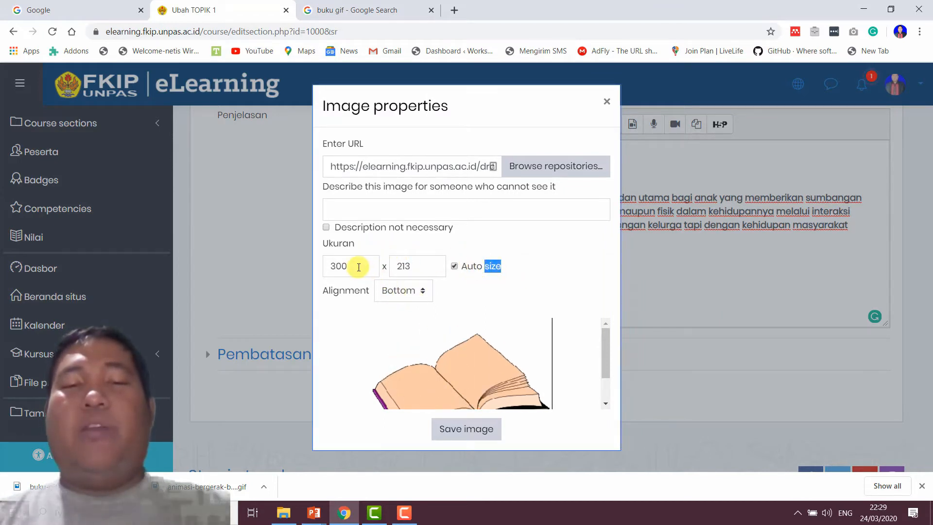
drag(359, 267, 318, 265)
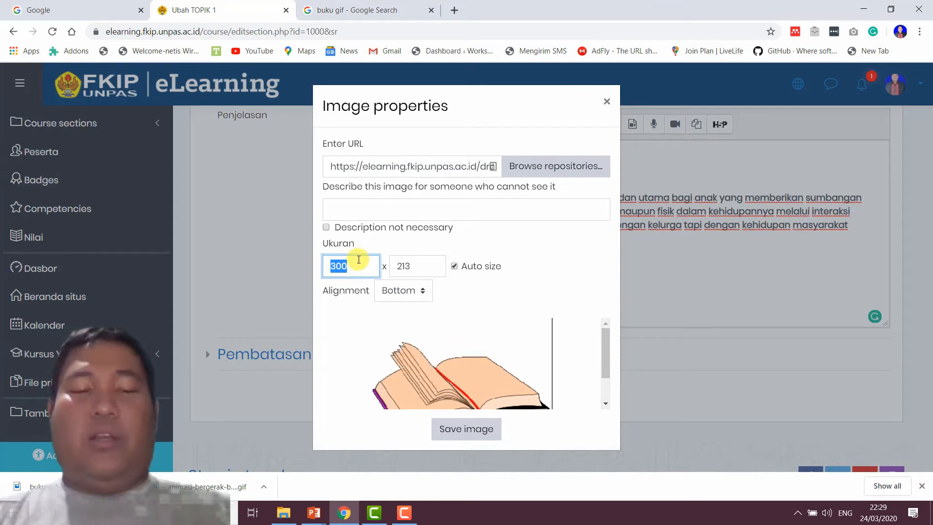
text(200)
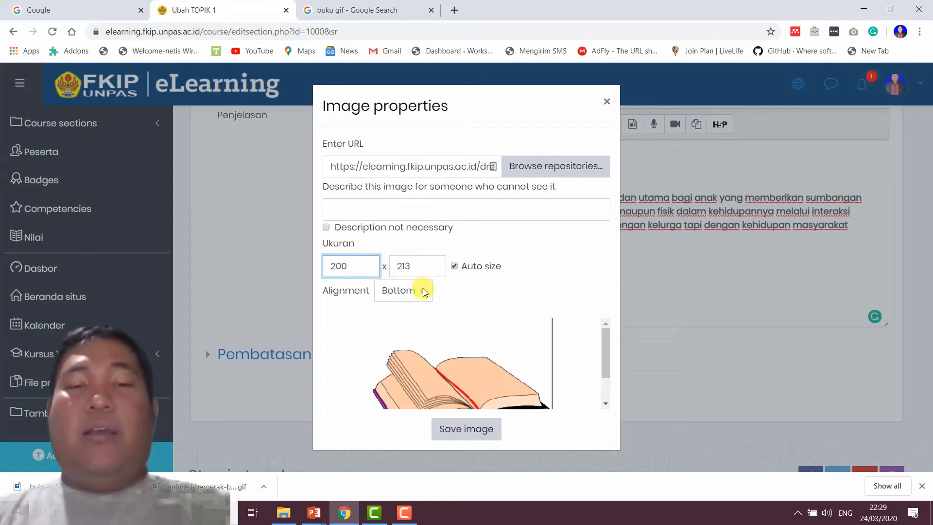
click(474, 290)
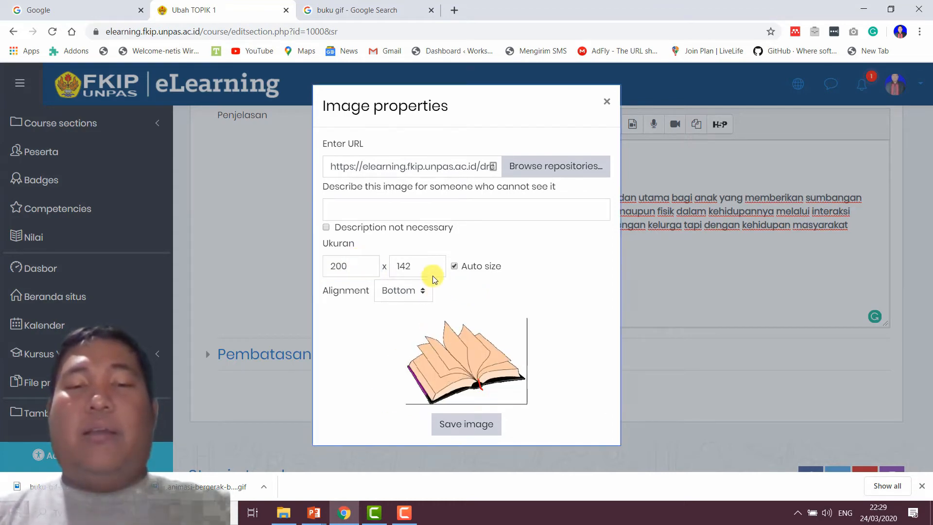
click(412, 296)
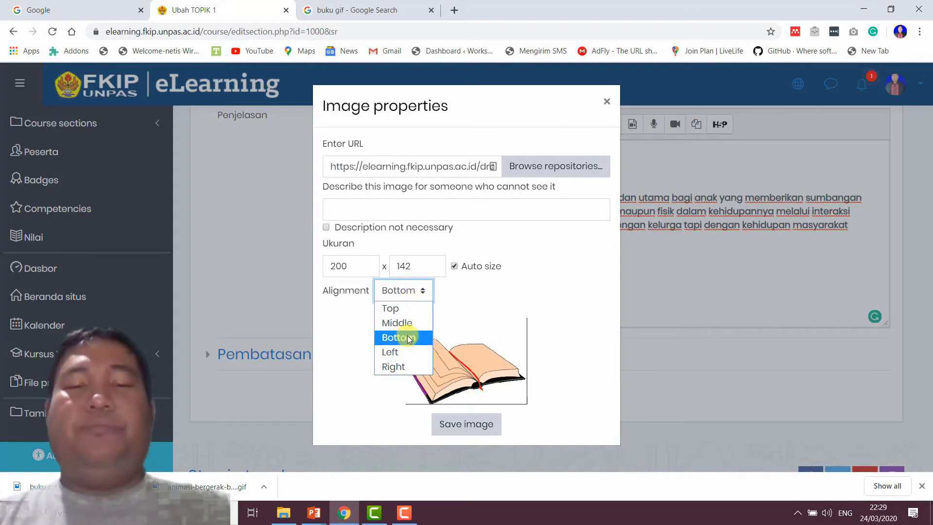
click(397, 352)
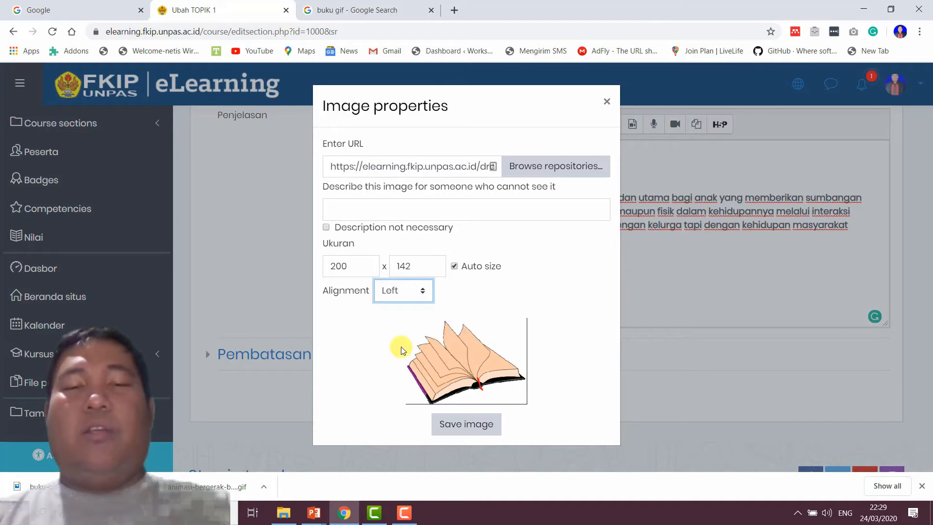
Mark the image description as not necessary and save the image into the section description.
click(369, 209)
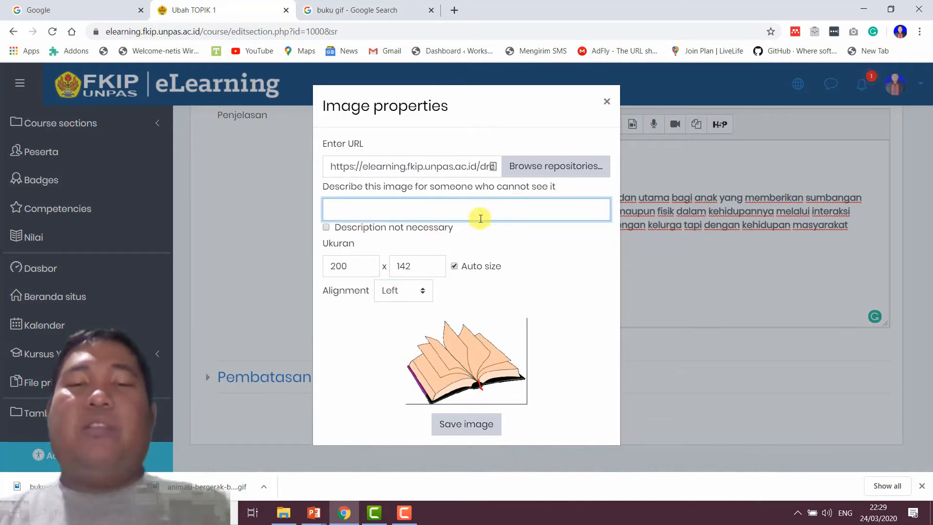
click(427, 227)
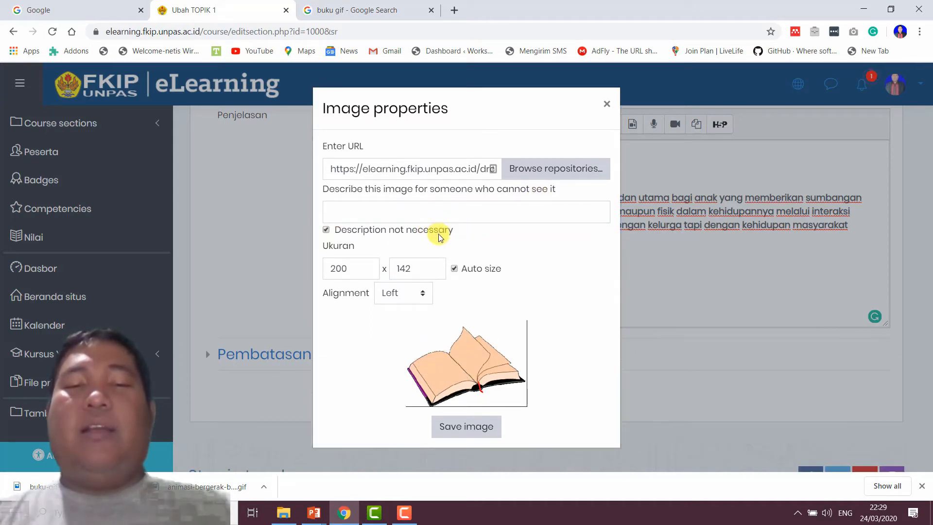
click(479, 427)
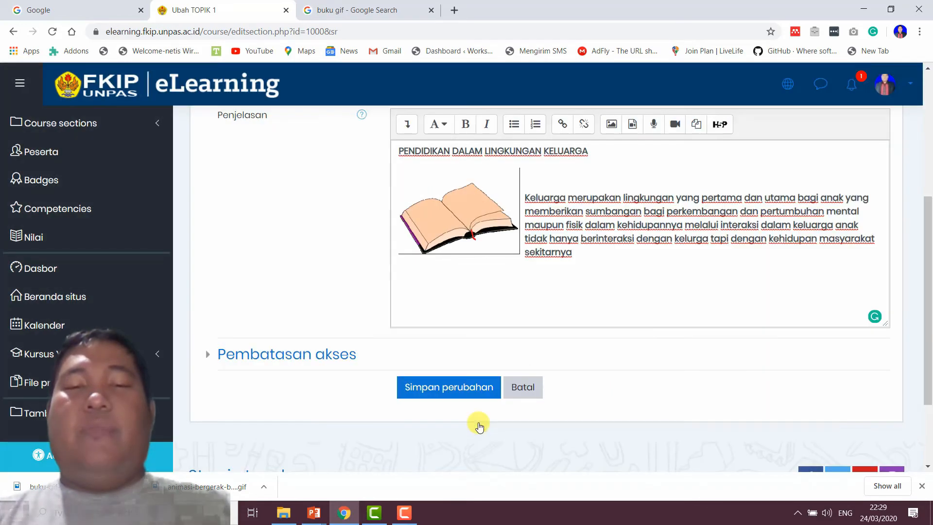
Check the finished description and save the changes to the PERTEMUAN 8 section.
scroll(534, 282, up, 1)
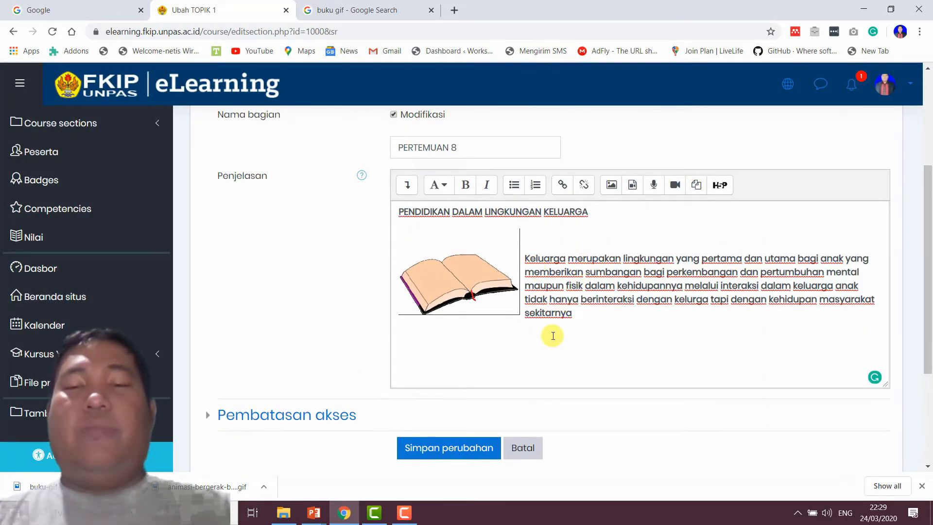
scroll(553, 334, down, 1)
click(442, 392)
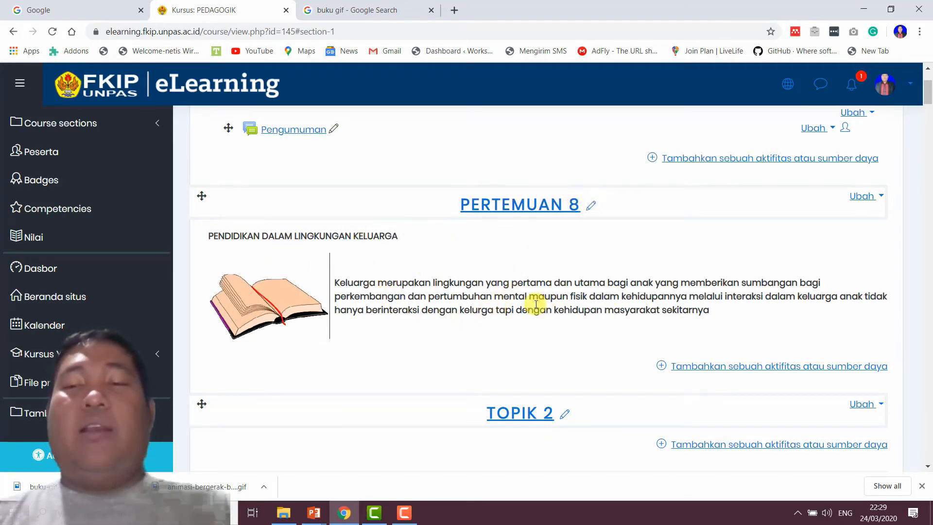
Go back to the dashboard and reopen the PEDAGOGIK course from the recently accessed courses.
scroll(563, 294, up, 3)
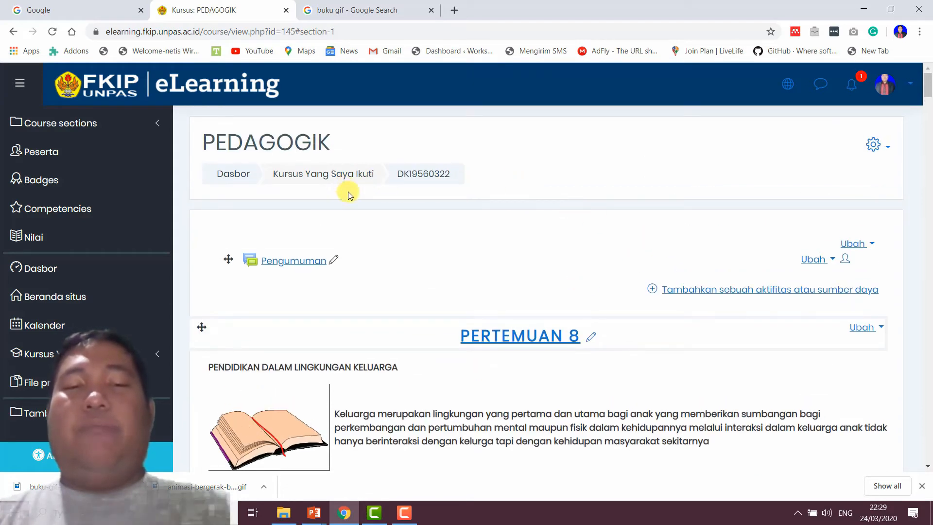
click(236, 176)
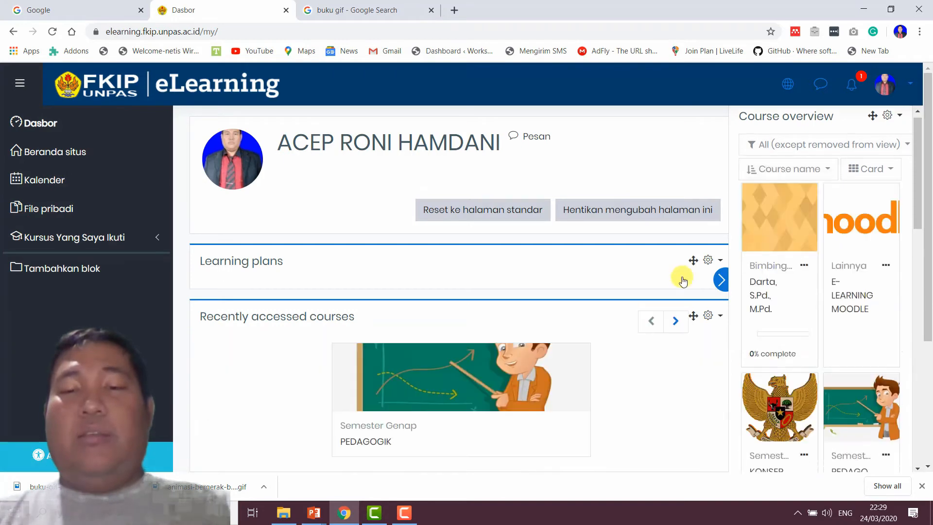
click(373, 441)
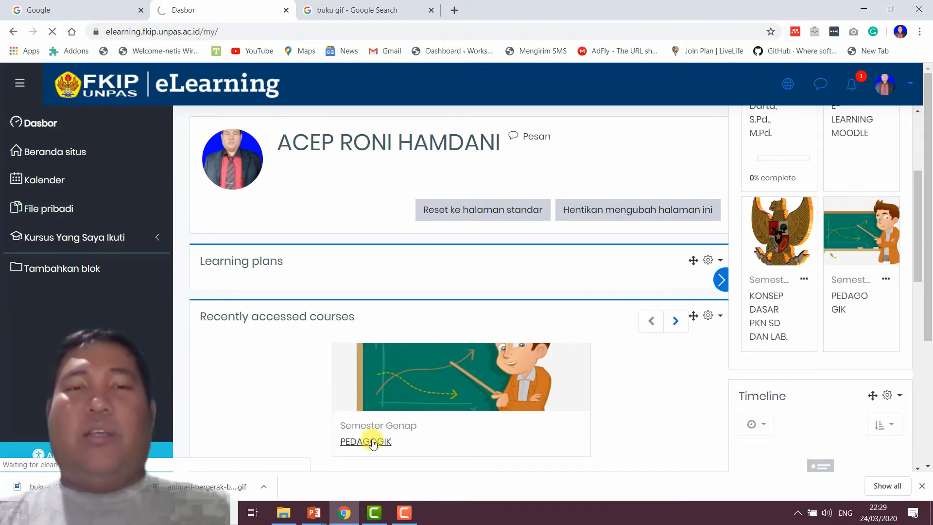
Turn off the course's editing mode and view the PERTEMUAN 8 section in the normal course layout.
scroll(535, 330, down, 1)
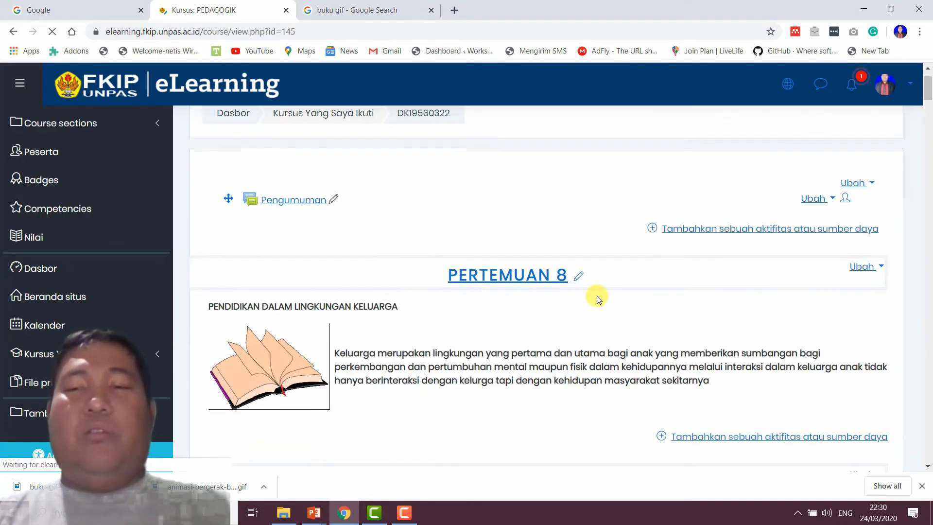
scroll(873, 183, up, 1)
click(874, 145)
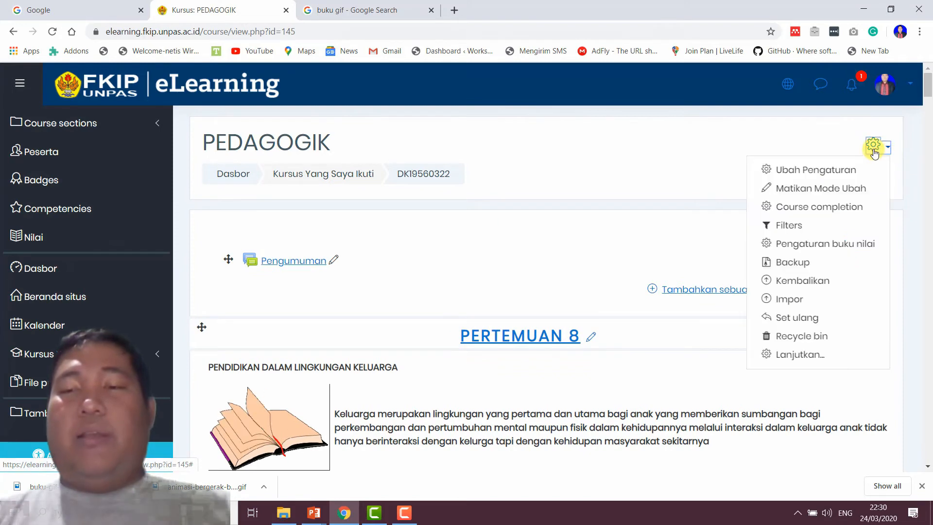
click(822, 189)
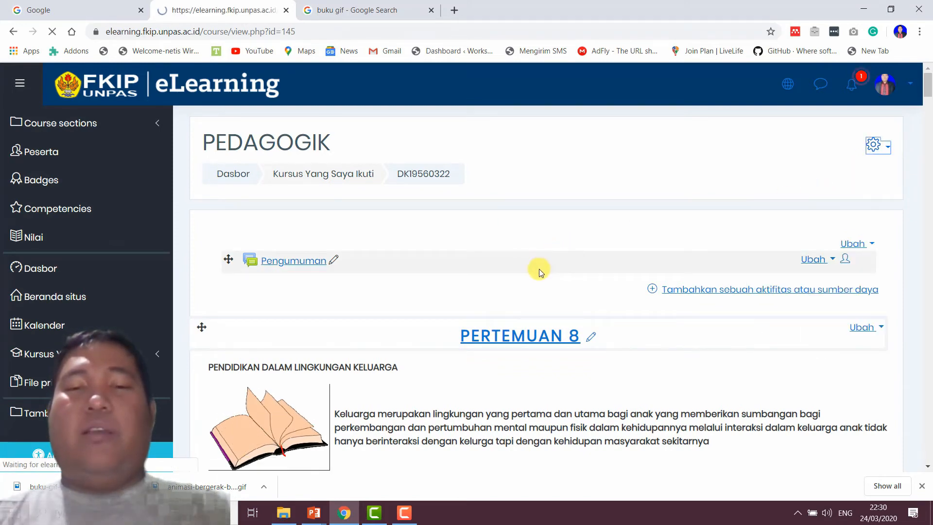
scroll(491, 248, down, 2)
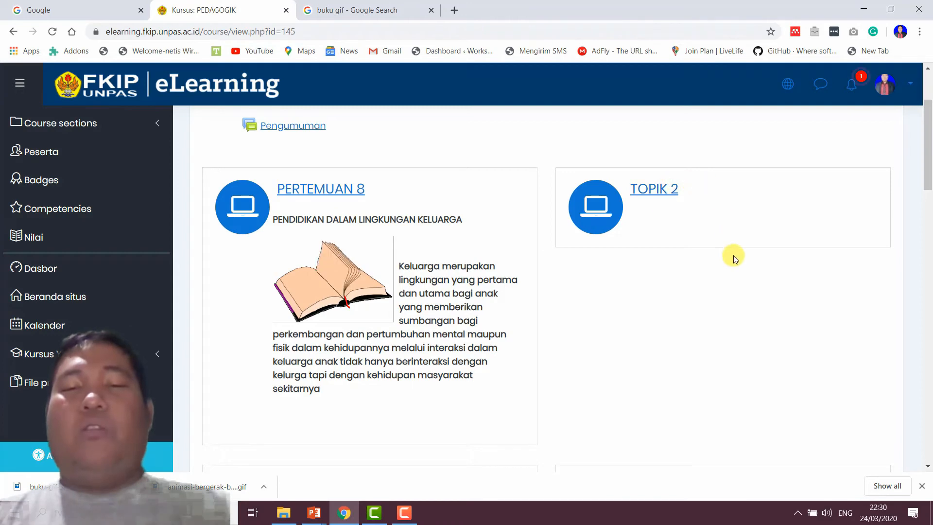
Turn on editing mode for the PEDAGOGIK course.
scroll(471, 321, down, 1)
scroll(408, 253, up, 1)
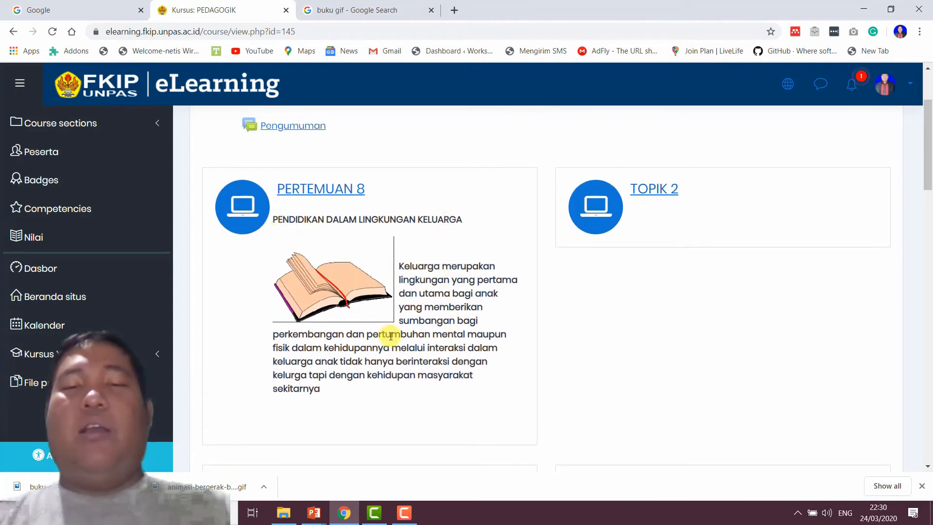
scroll(391, 336, up, 2)
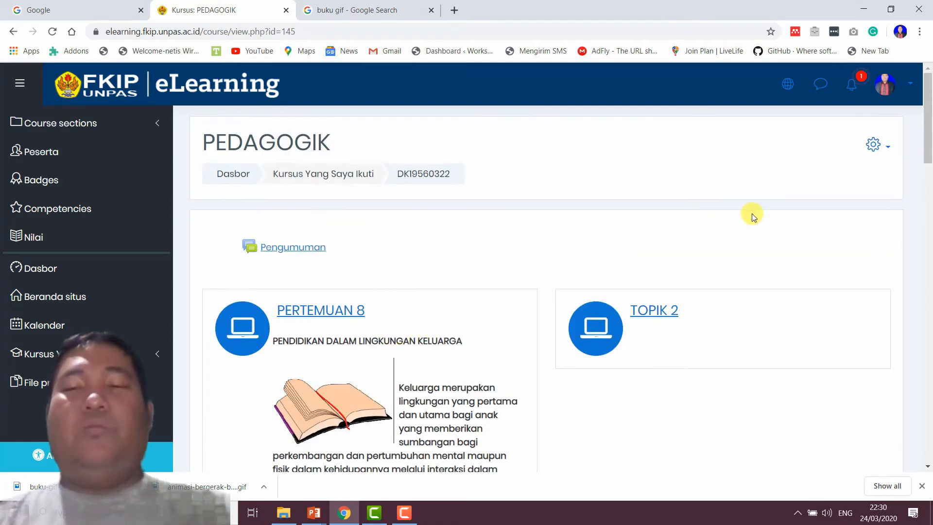
click(885, 155)
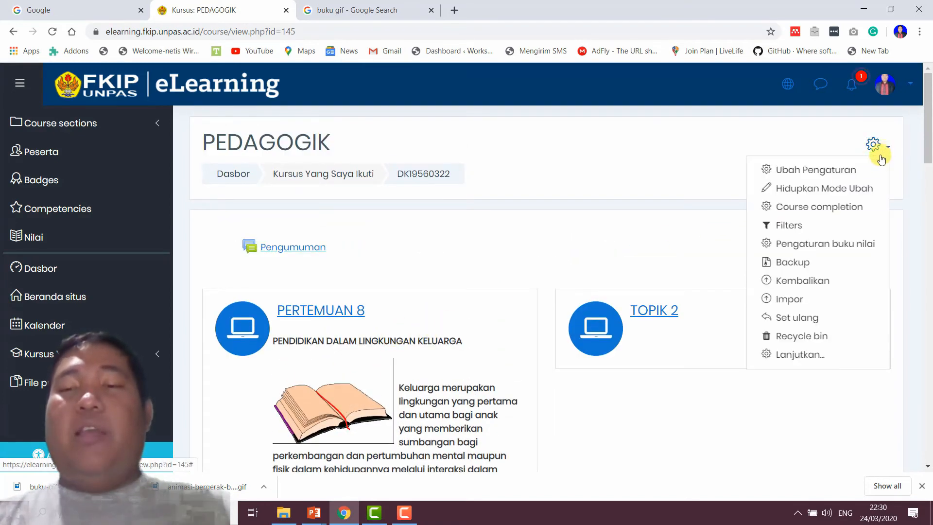
click(884, 151)
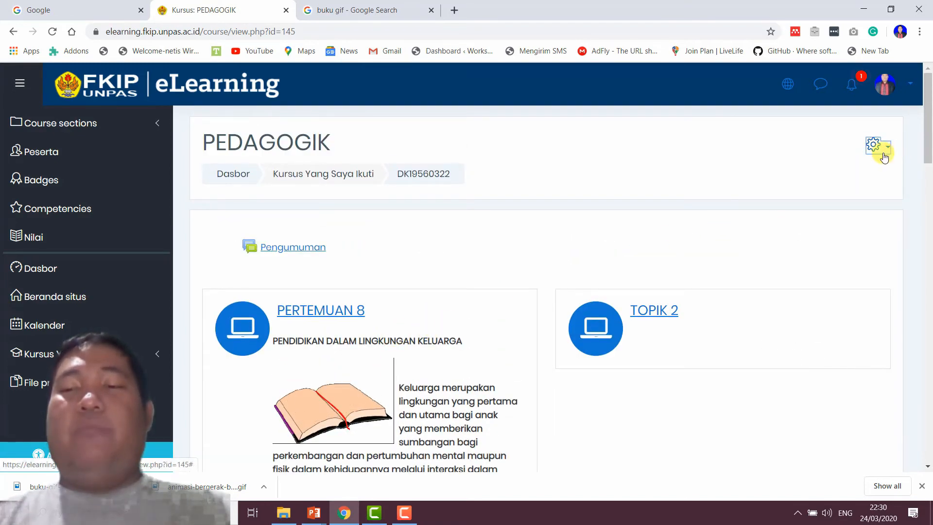
click(885, 153)
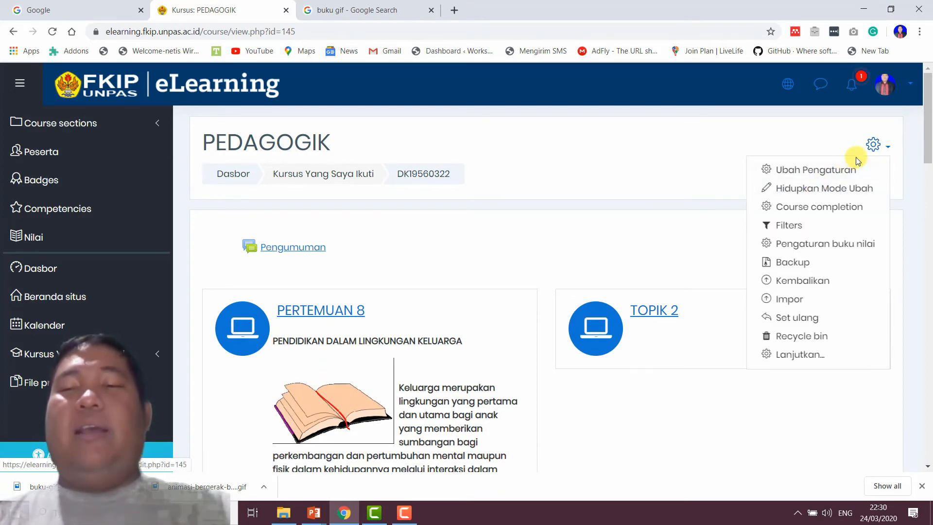
click(889, 147)
click(890, 147)
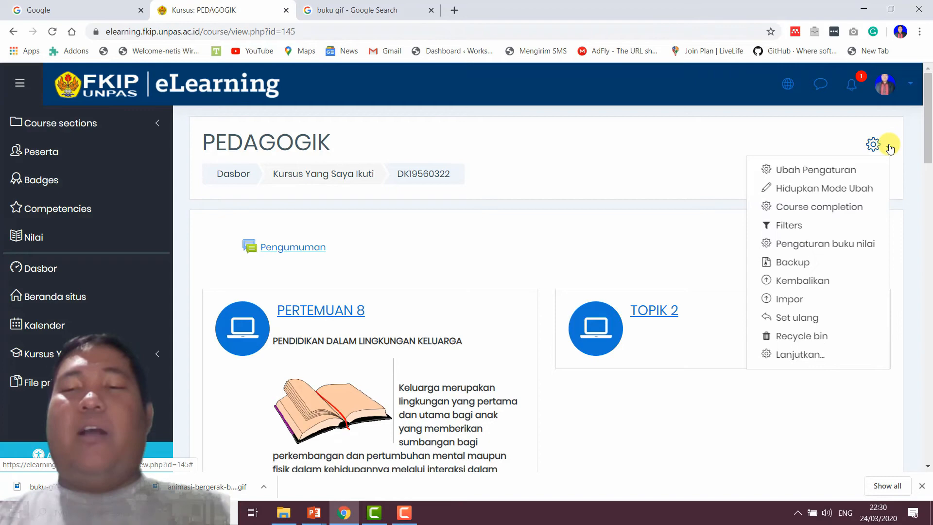
click(850, 189)
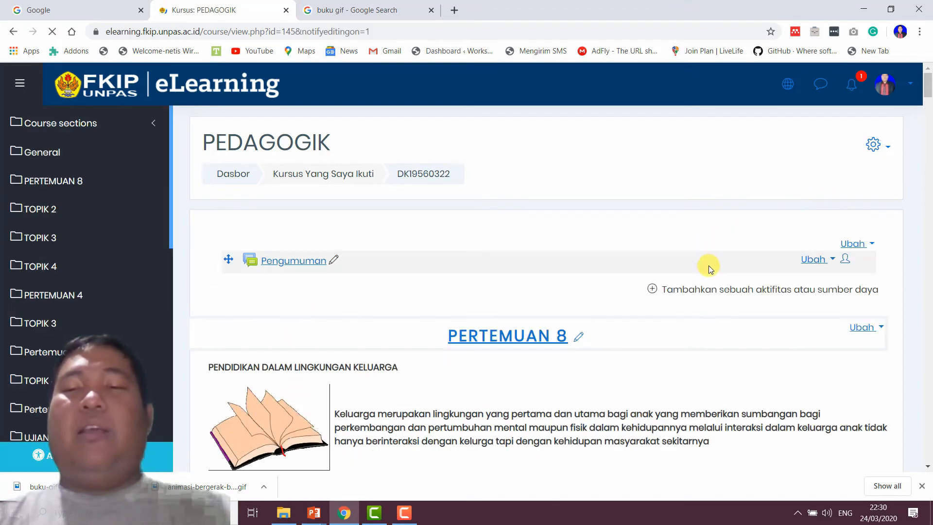
Open the activity and resource chooser for the PERTEMUAN 8 section and look through the available activity and resource types.
scroll(769, 247, down, 3)
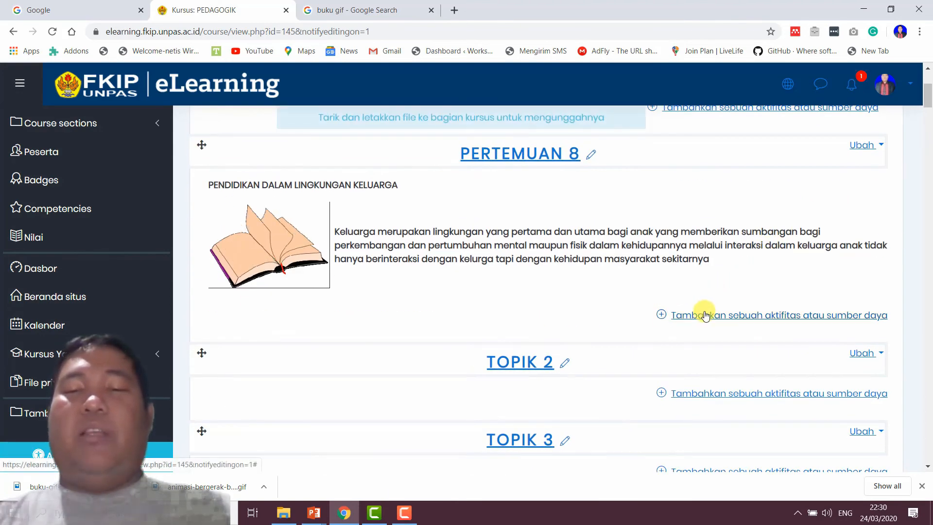
click(754, 320)
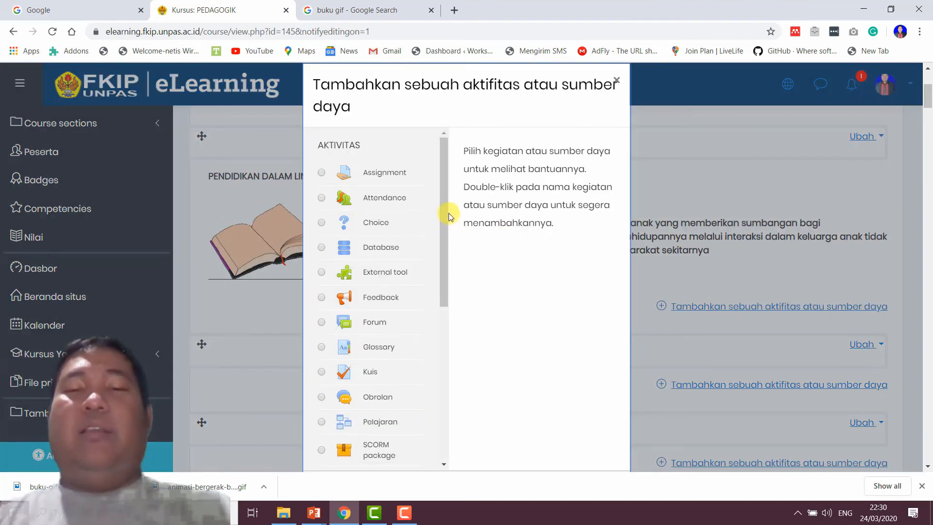
scroll(446, 213, down, 4)
scroll(446, 215, up, 3)
drag(441, 141, 444, 334)
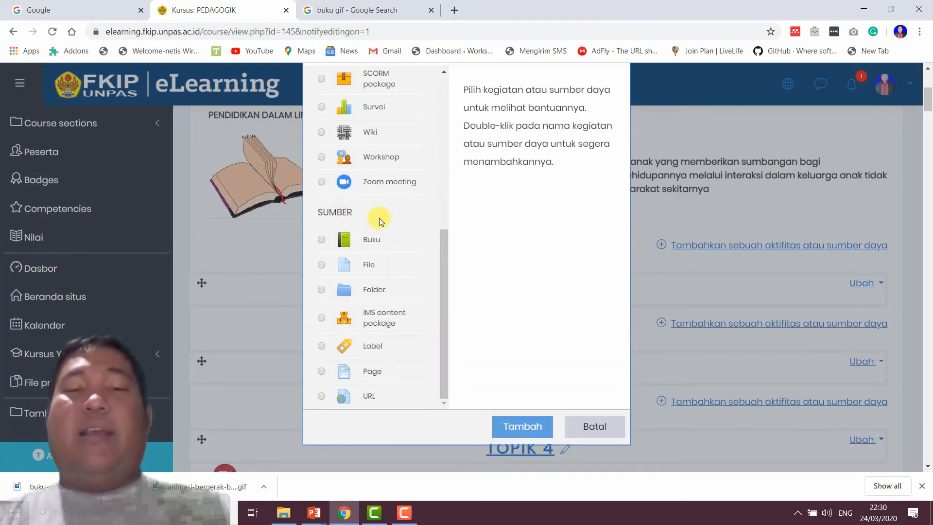
drag(443, 243, 441, 51)
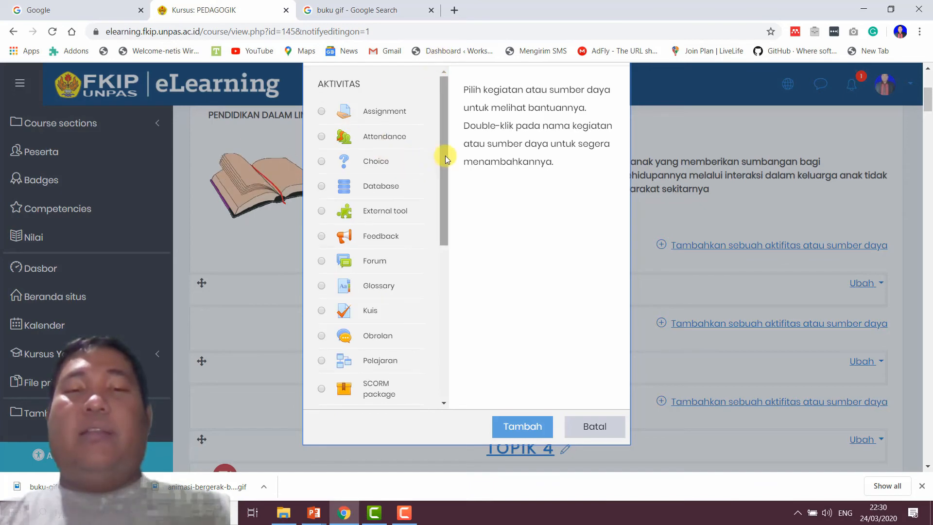
drag(450, 152, 431, 325)
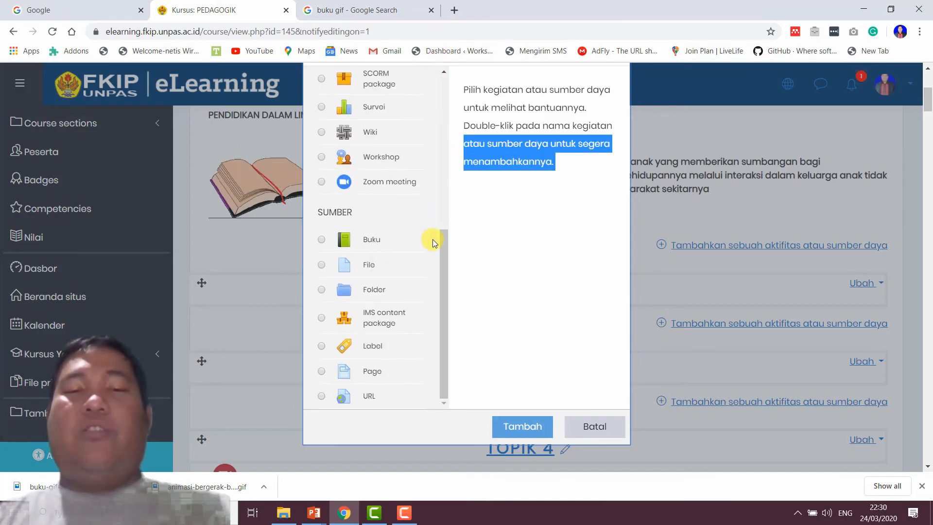
drag(442, 234, 445, 83)
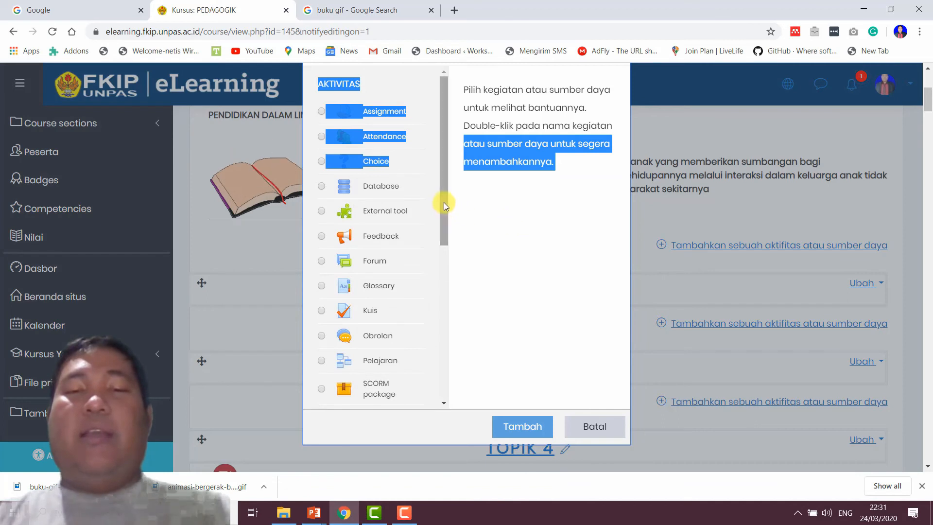
drag(444, 202, 438, 360)
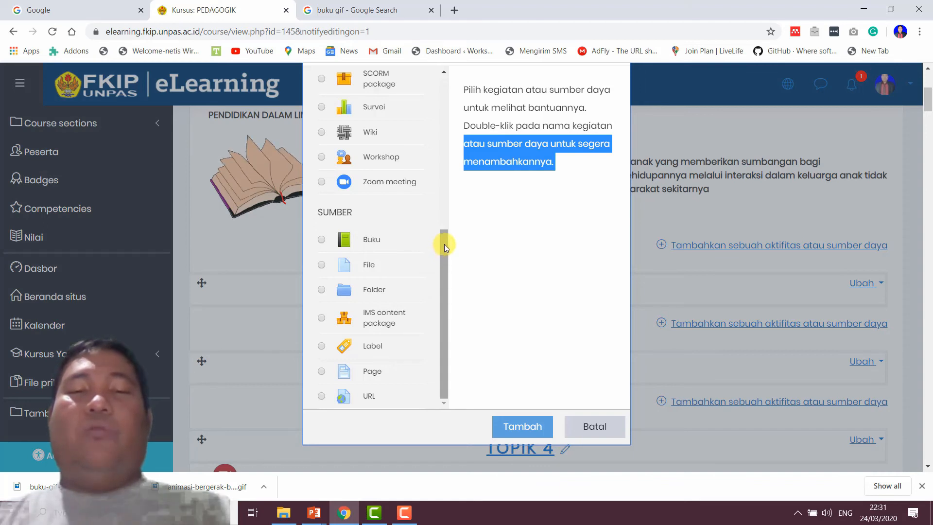
drag(444, 245, 444, 80)
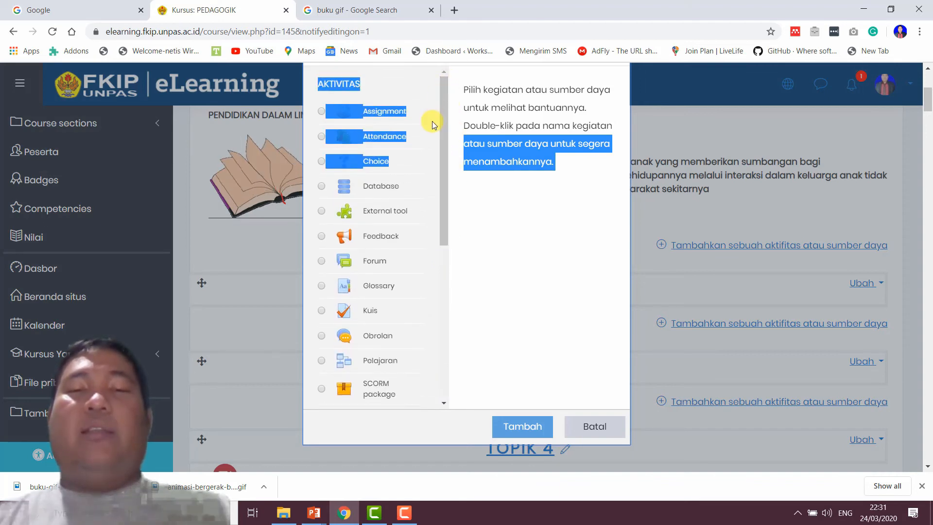
mouse_move(442, 116)
mouse_down()
mouse_move(447, 218)
mouse_move(443, 103)
mouse_up()
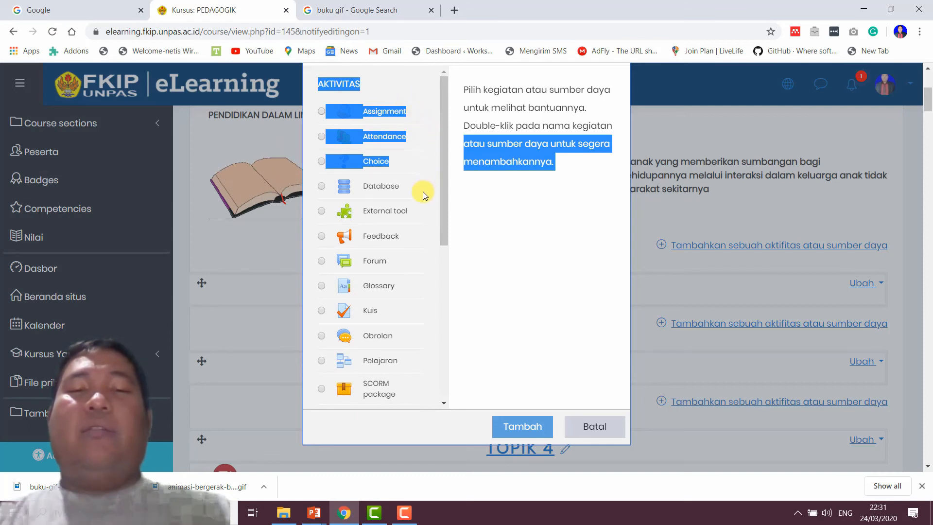
Read the description of the Choice activity, and cancel the chooser to return to the PERTEMUAN 8 section.
click(405, 165)
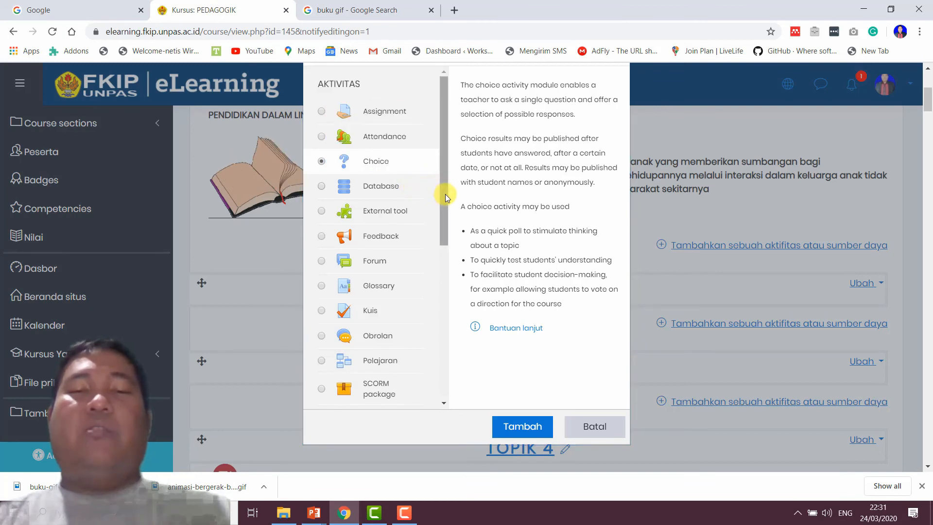
drag(445, 194, 458, 372)
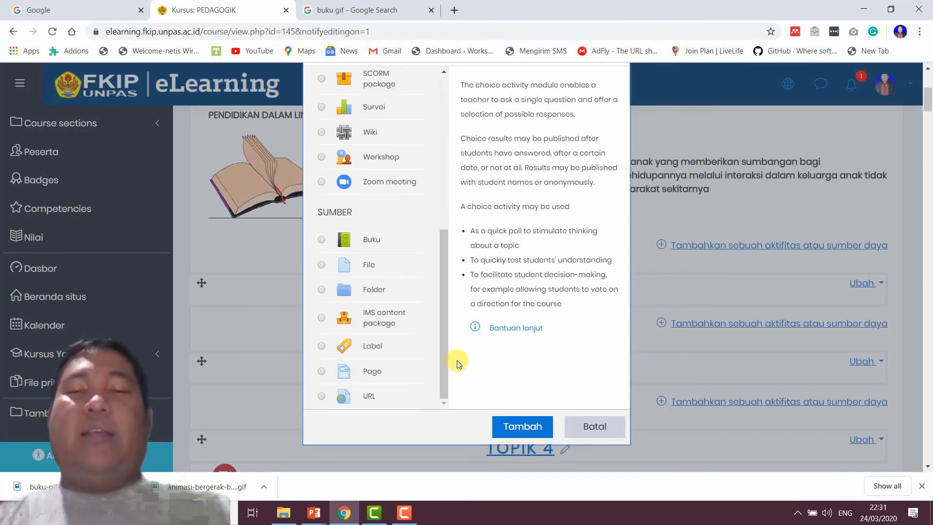
scroll(435, 238, up, 3)
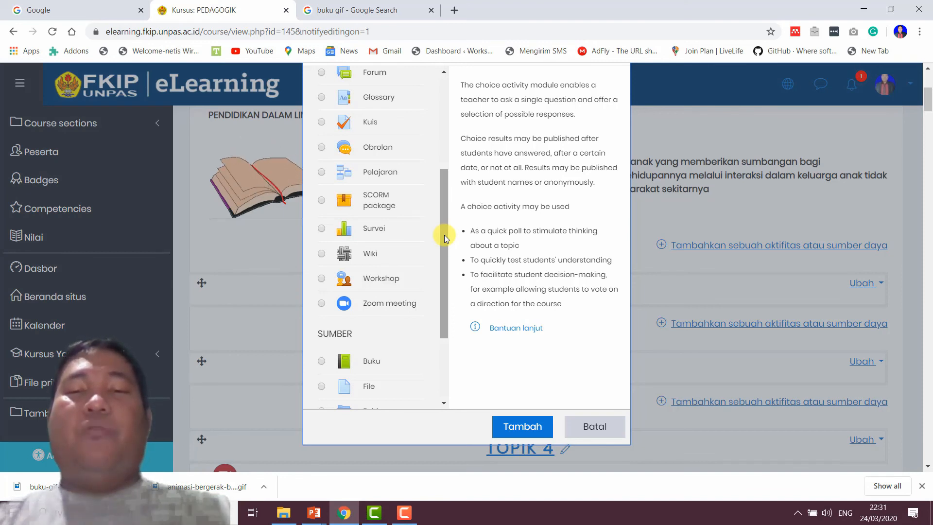
scroll(454, 264, down, 5)
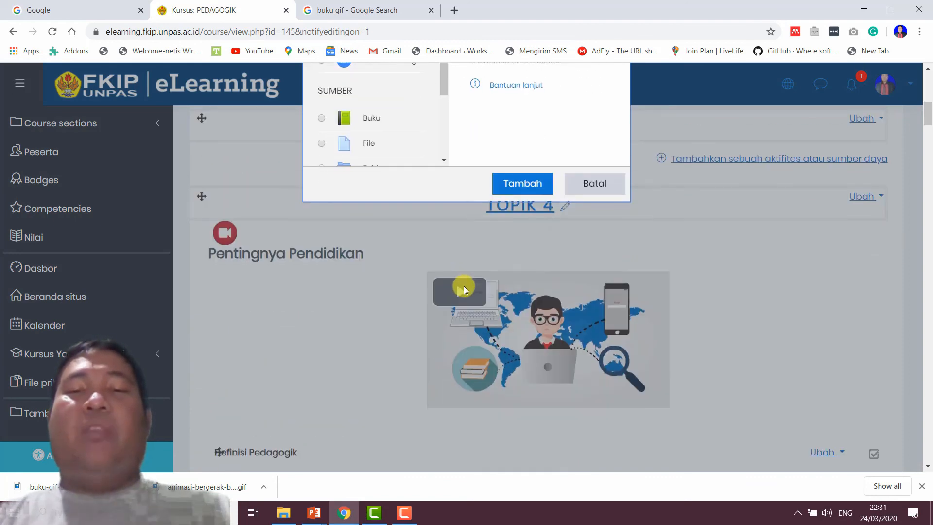
click(595, 183)
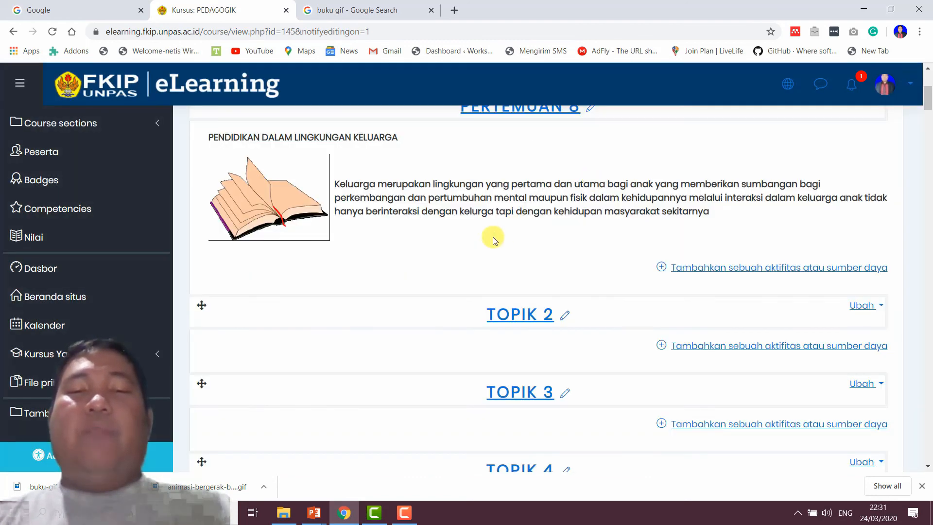
scroll(486, 238, up, 3)
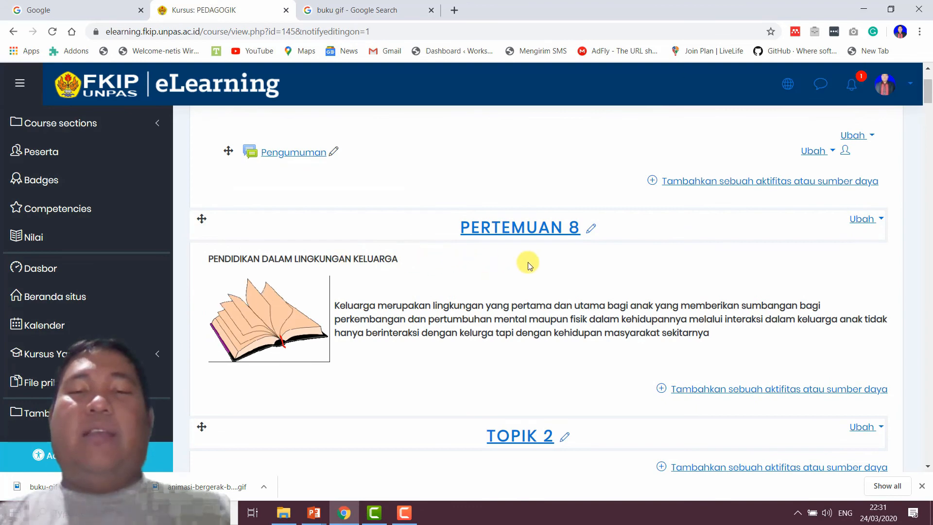